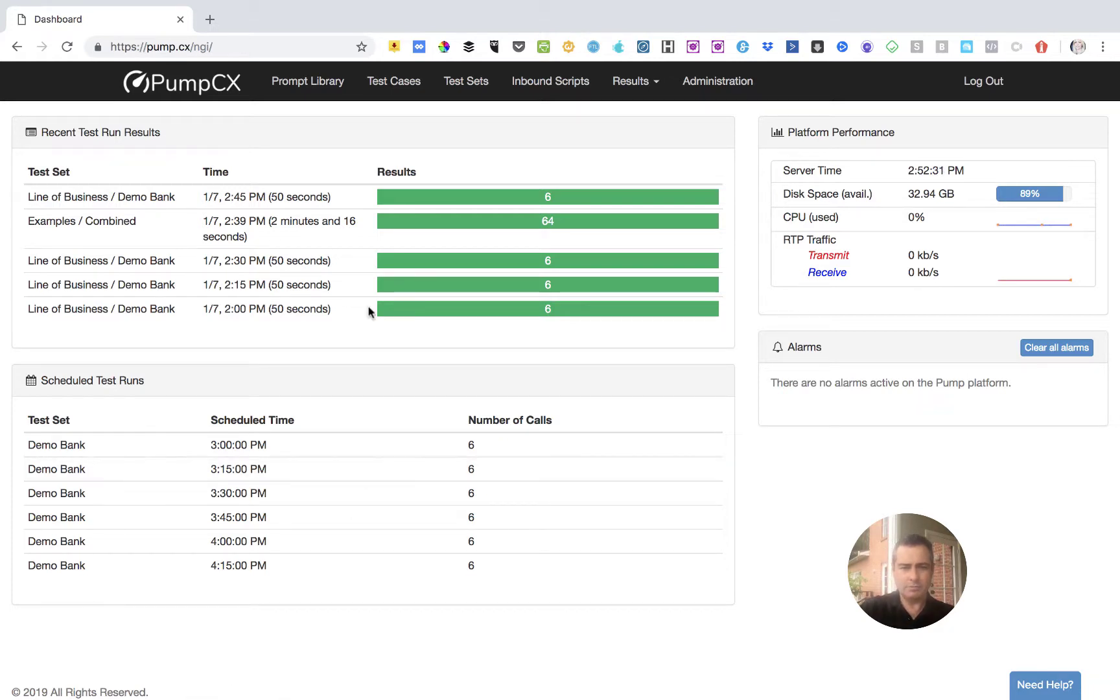
Step: Open the Combined test set from the Examples test sets and bring its test case weights into view
click(470, 82)
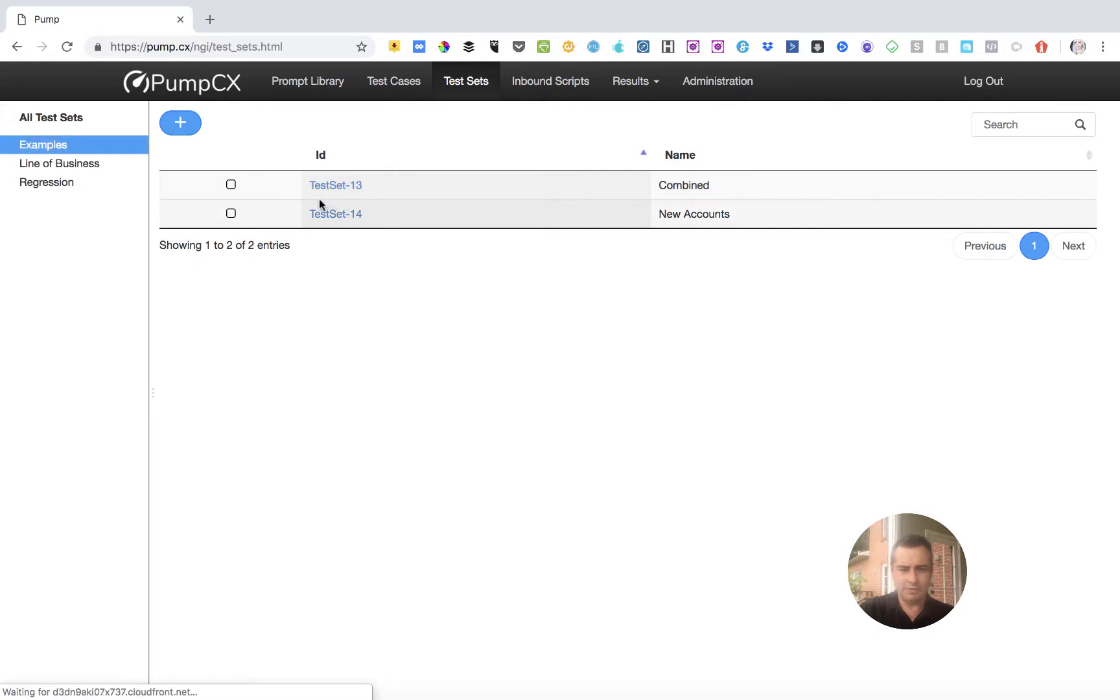
click(321, 187)
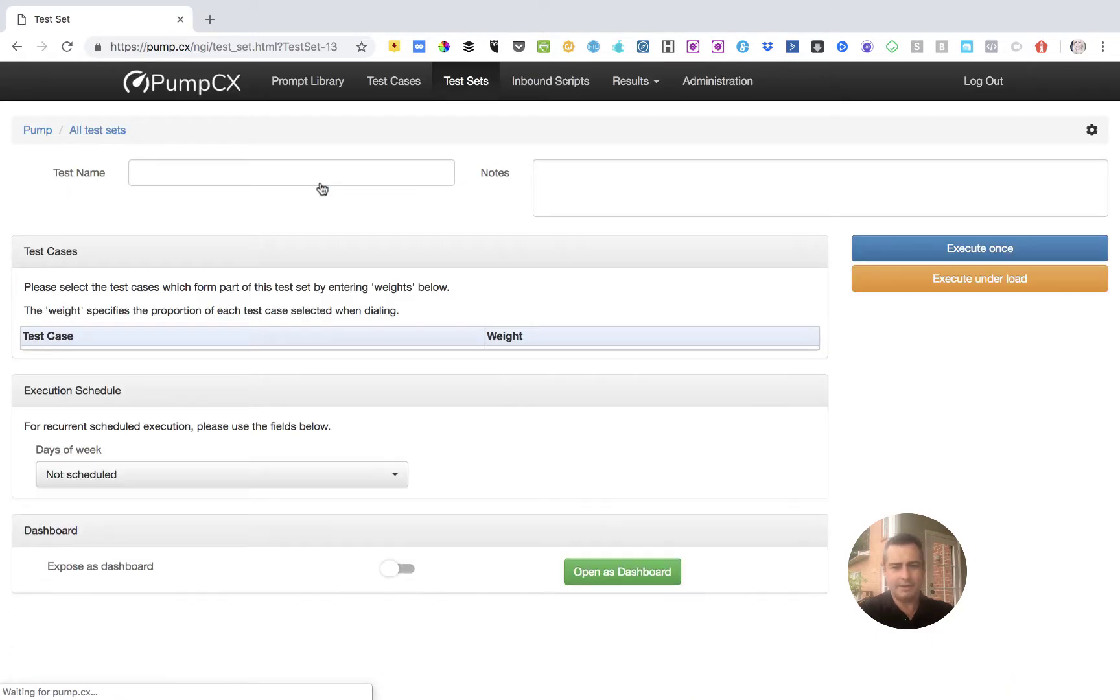
scroll(322, 189, down, 1)
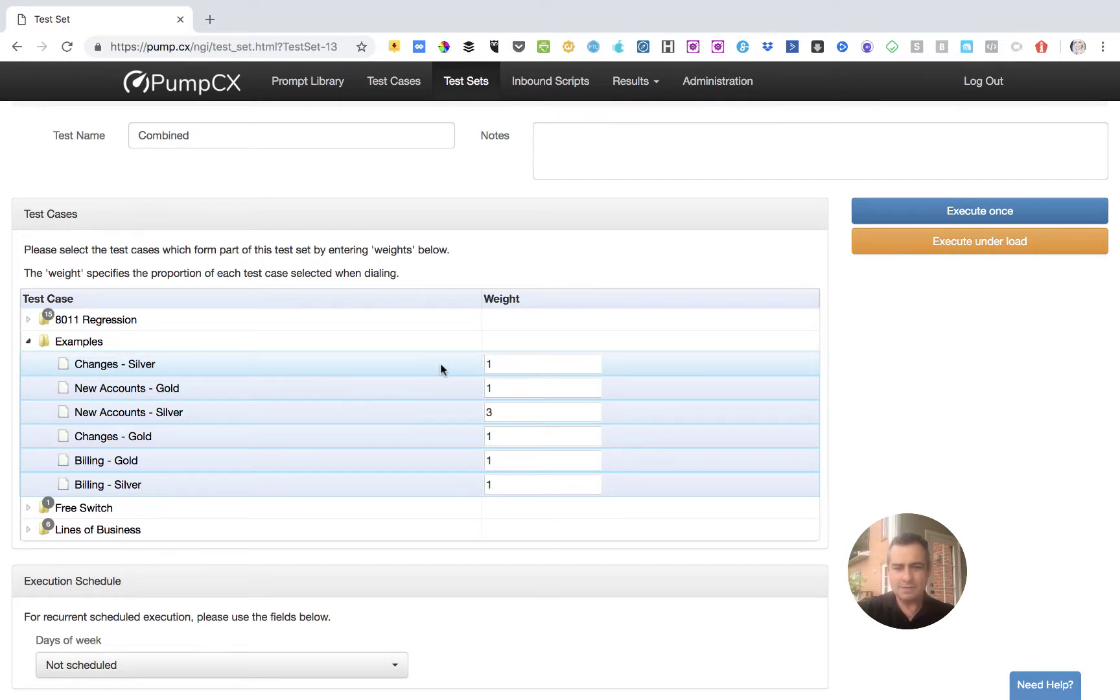
Step: Set the weight of the New Accounts - Gold test case to 2 and execute the test set as a load test
click(501, 365)
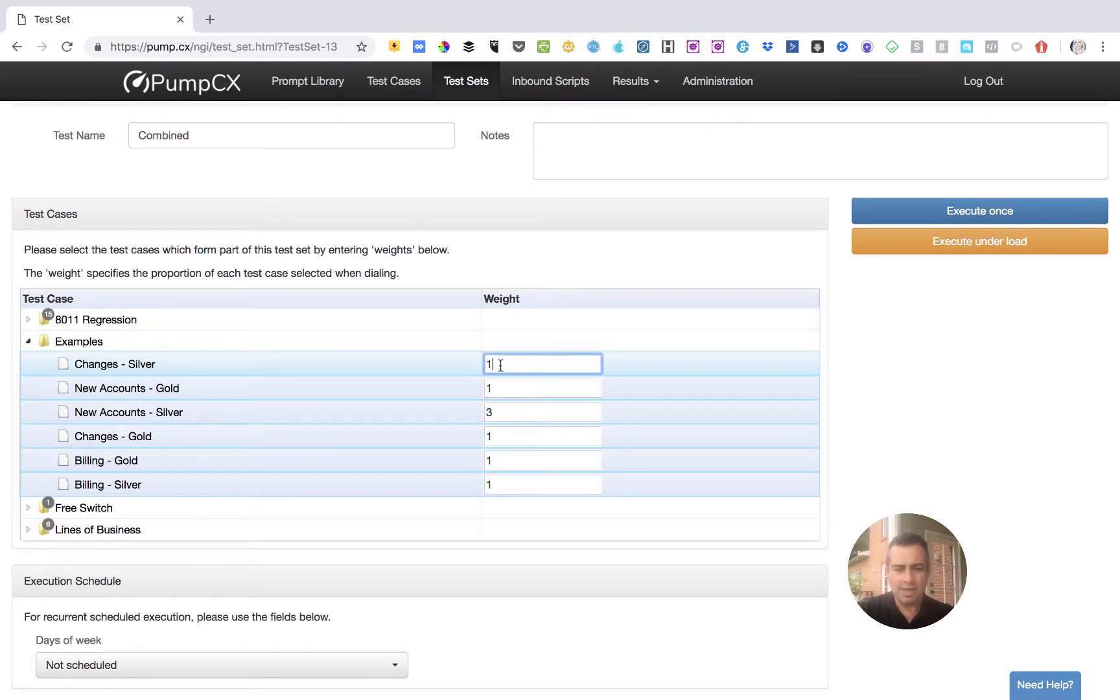
click(504, 384)
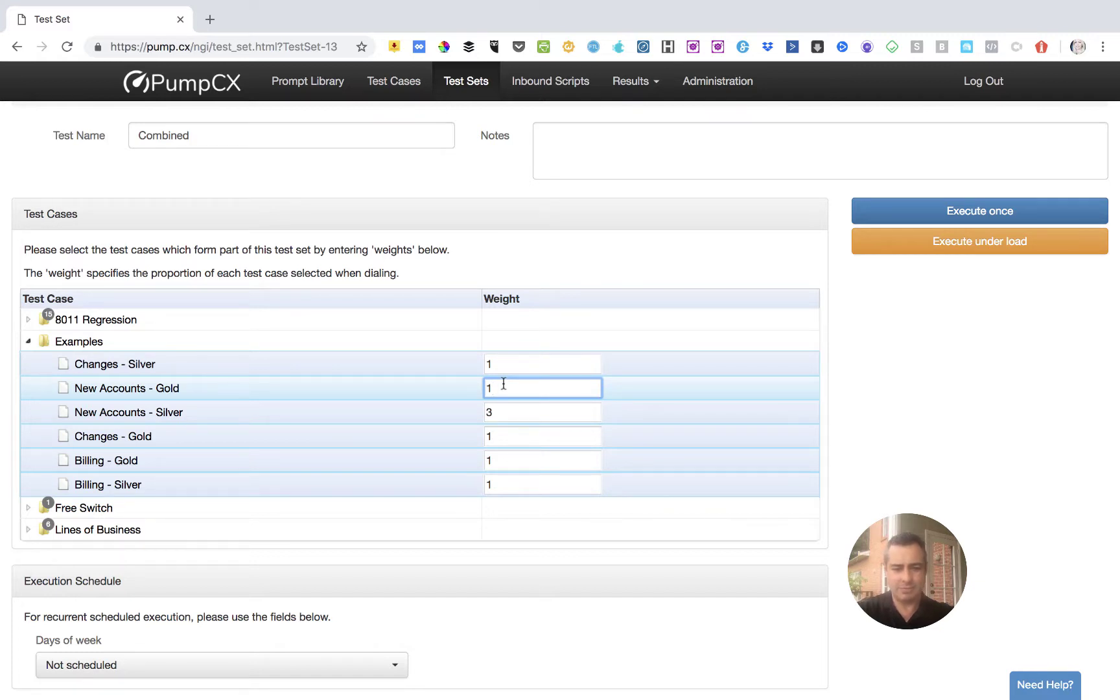
key(BackSpace)
text(2)
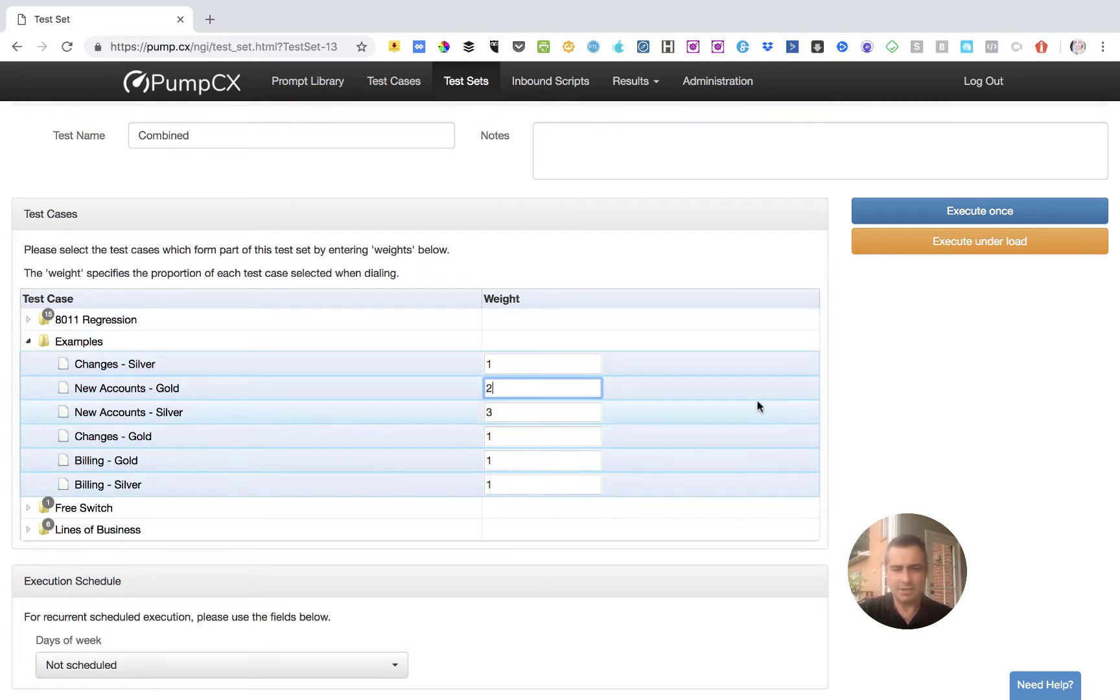
click(926, 248)
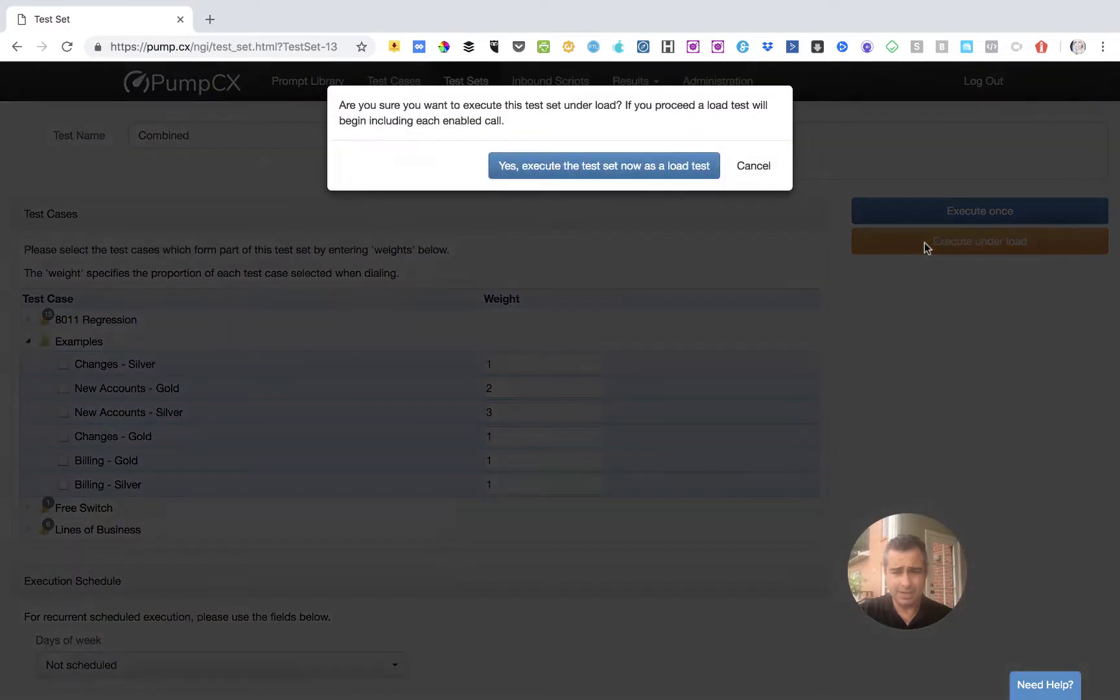
click(655, 167)
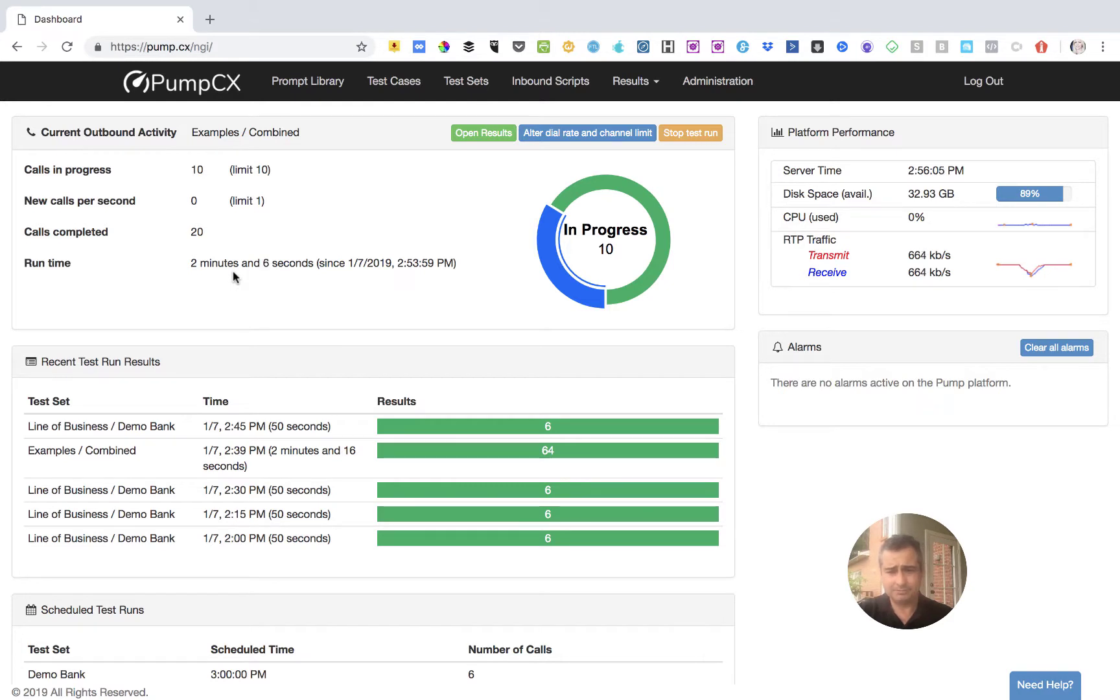
Step: Raise the running load test's maximum calls limit to 50 and apply the updated limits
click(556, 138)
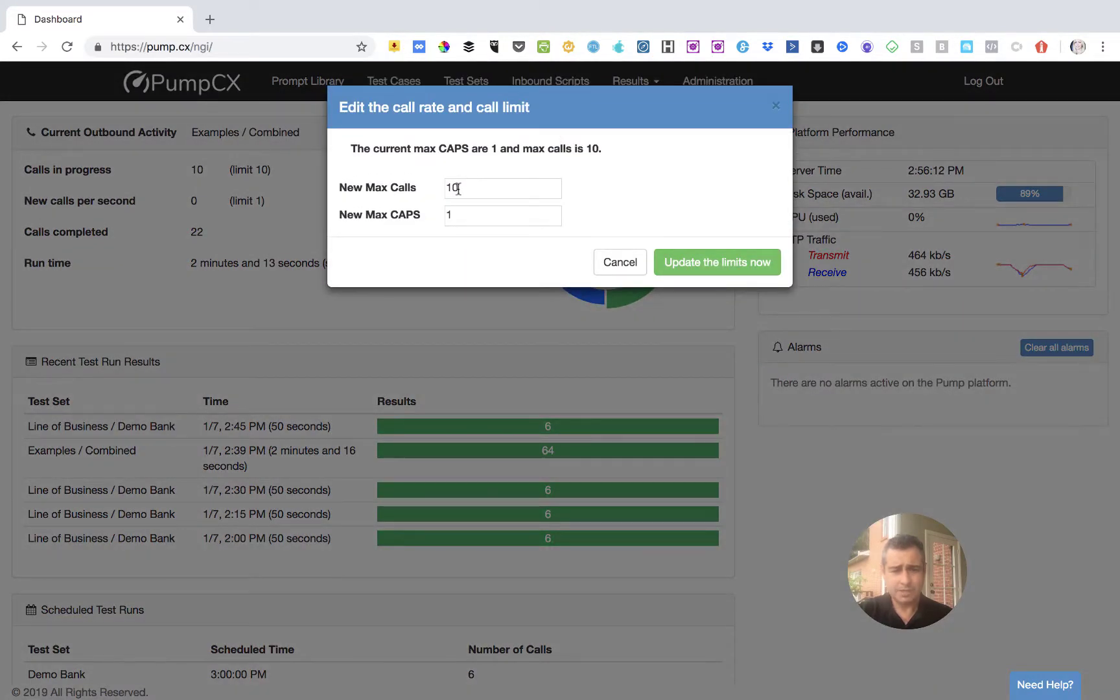
click(458, 188)
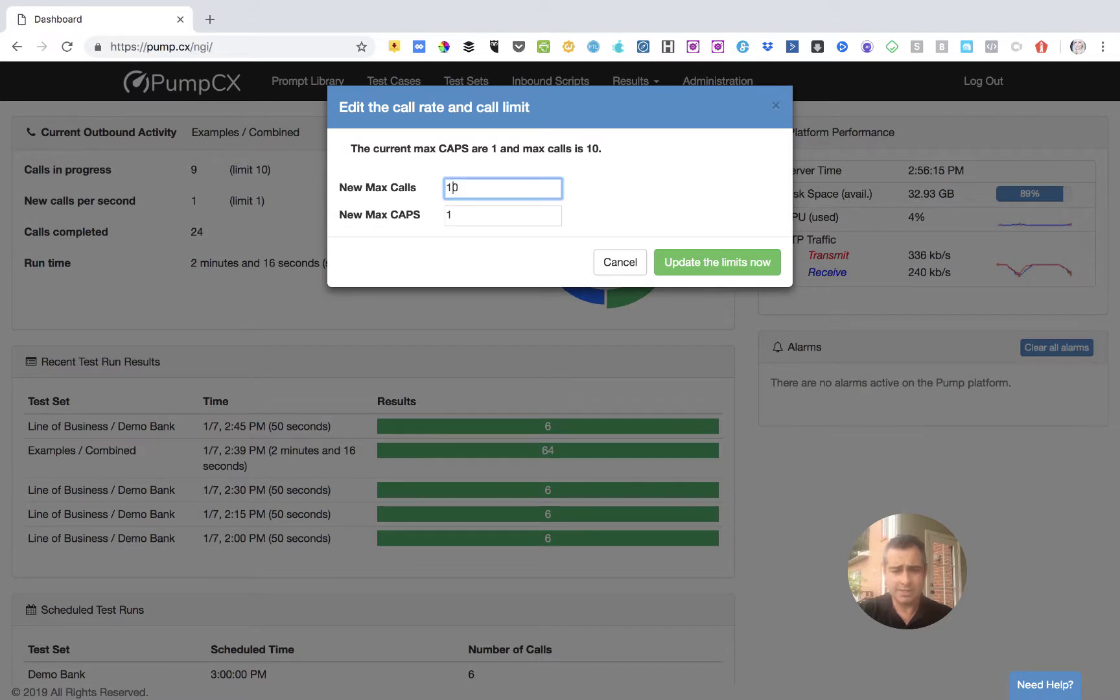
key(BackSpace)
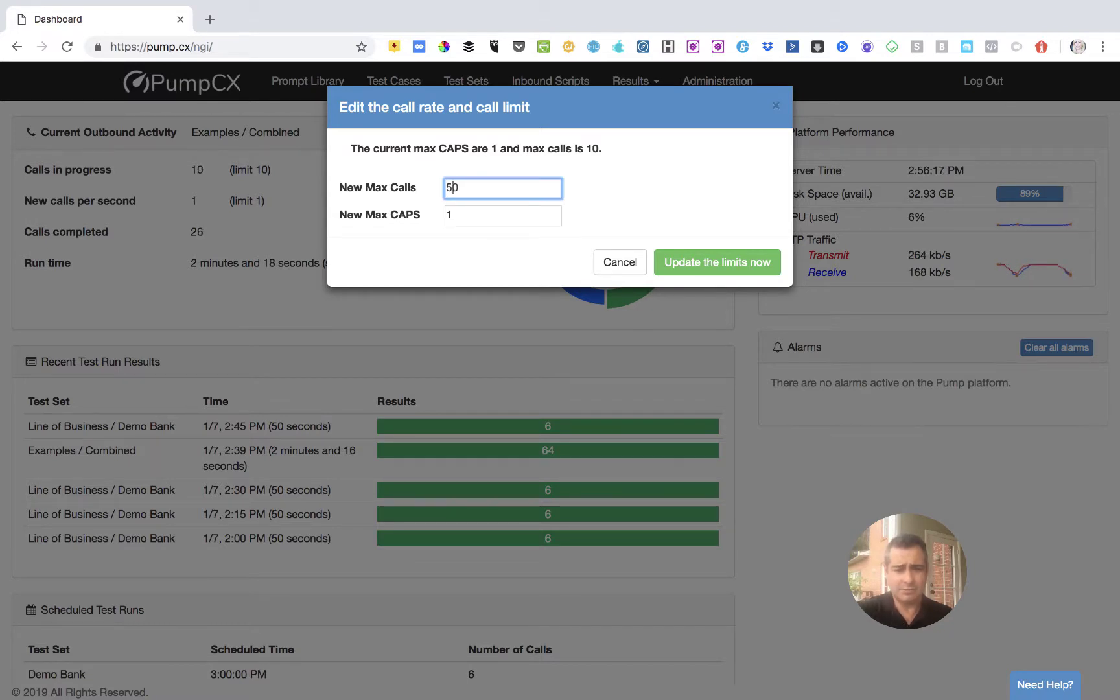
click(703, 266)
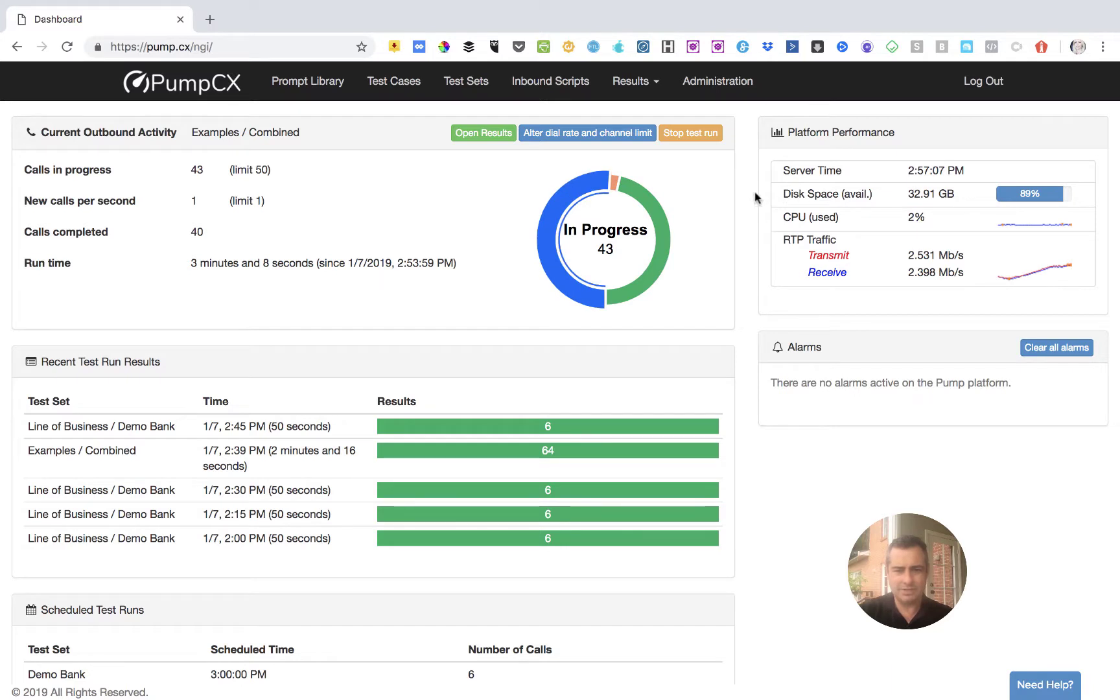
Step: Open the results of the running Combined load test and refresh the summary data twice
mouse_move(613, 184)
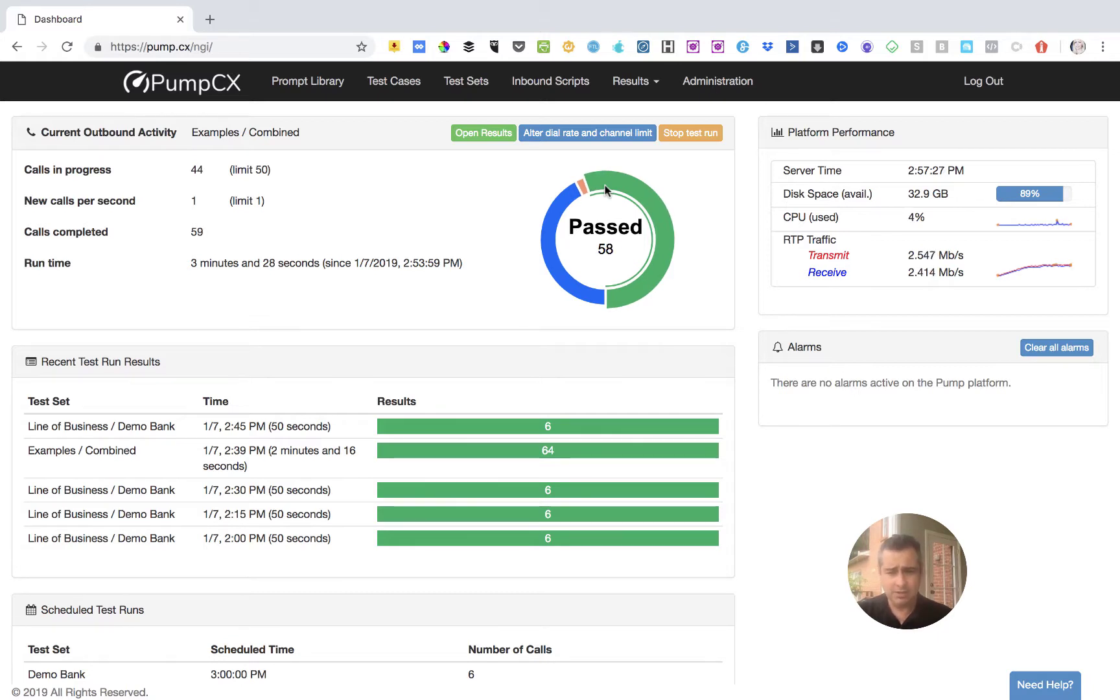
click(484, 133)
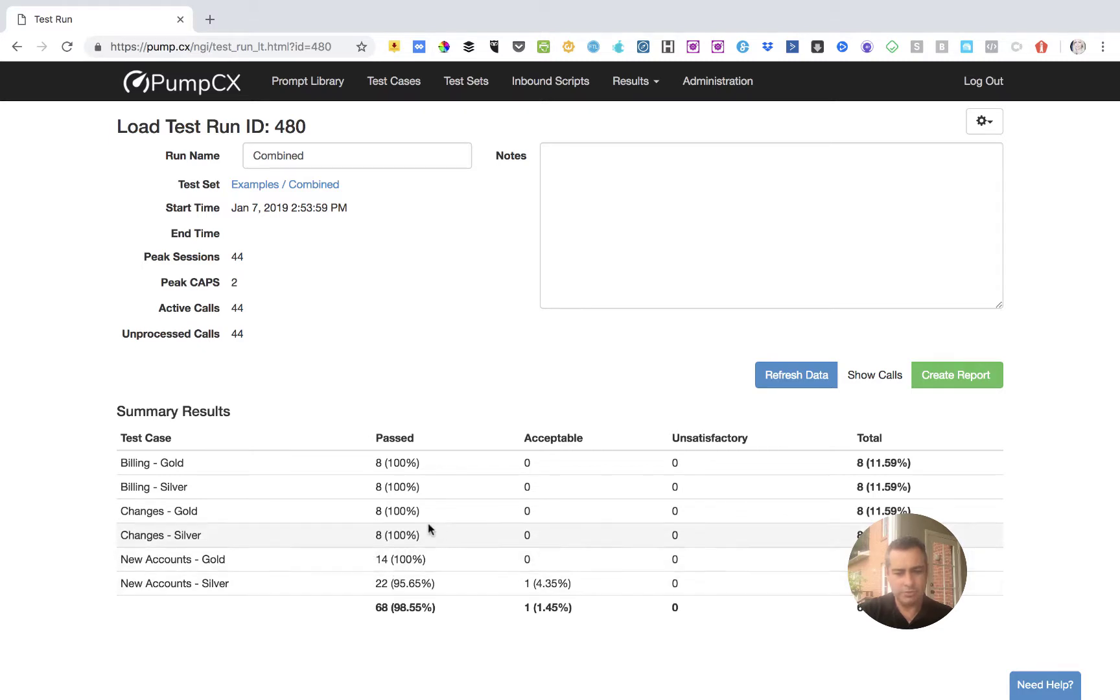
click(783, 388)
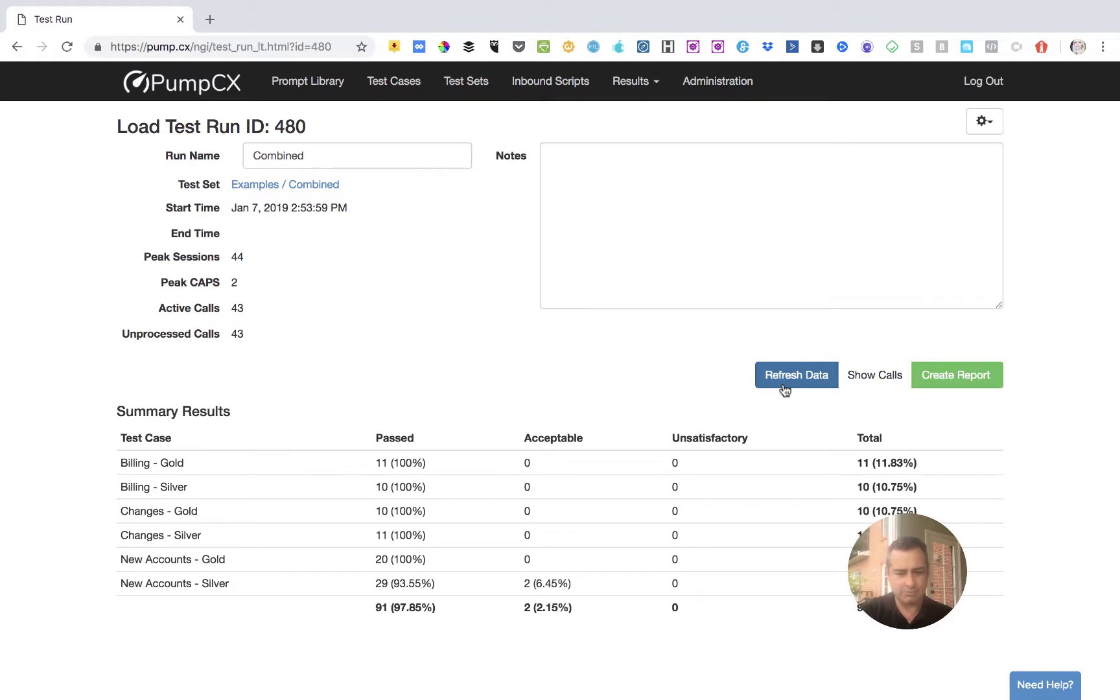
click(784, 387)
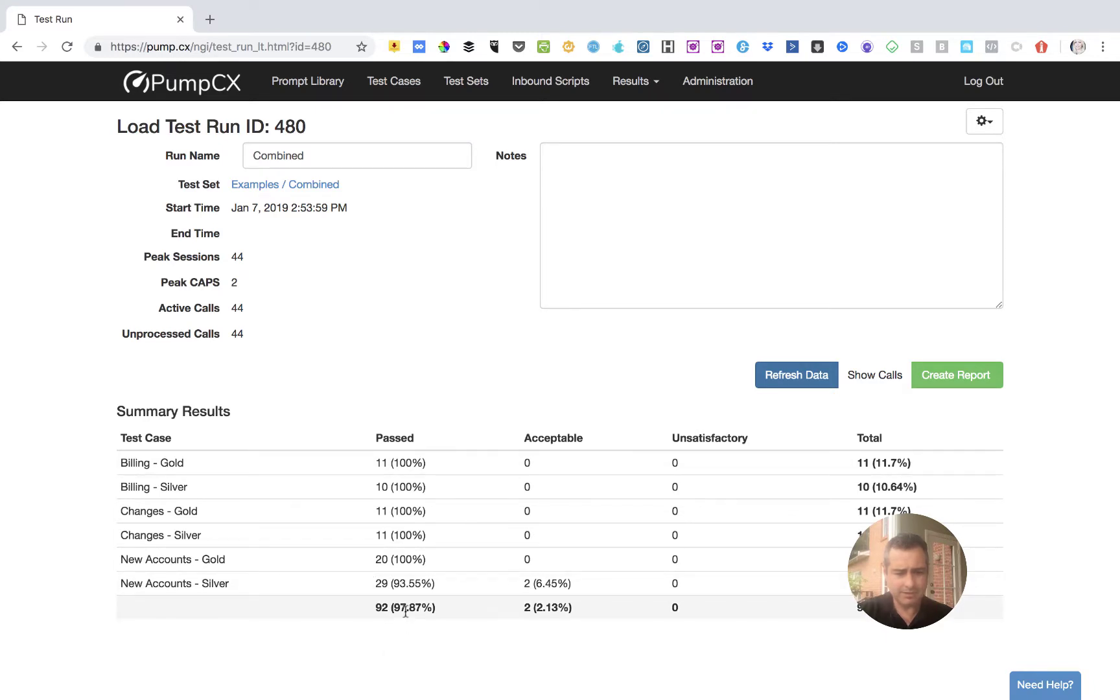
Step: Display the Time to answer scatter chart, inspect points across the run, and include Sessions on the chart
scroll(405, 612, down, 5)
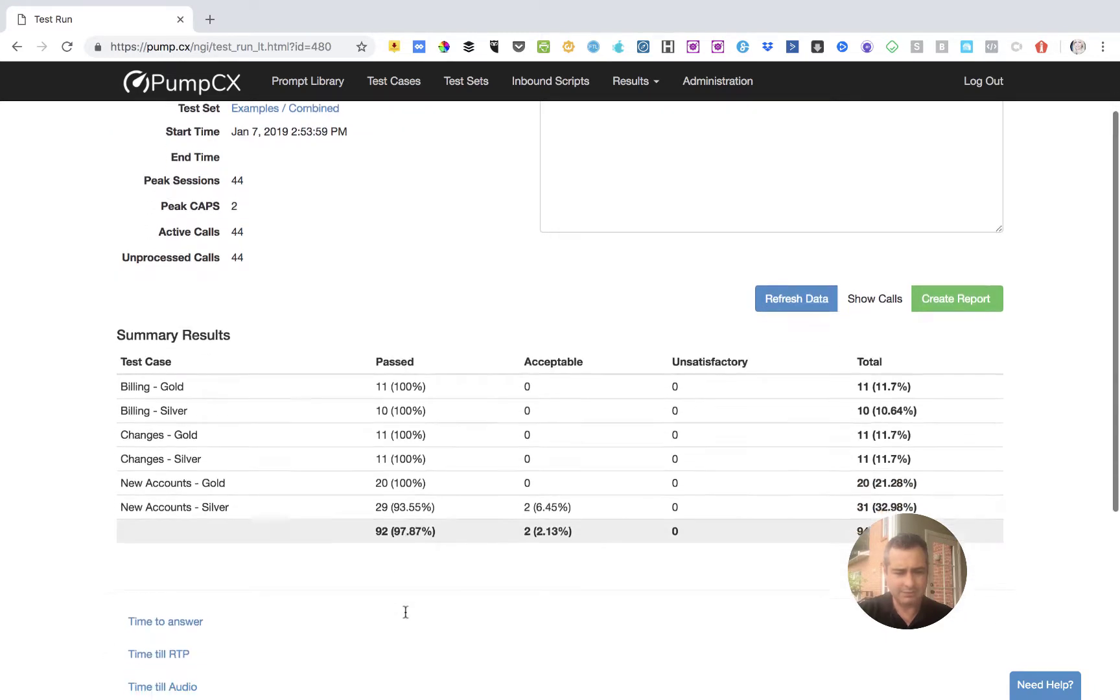
scroll(405, 612, up, 2)
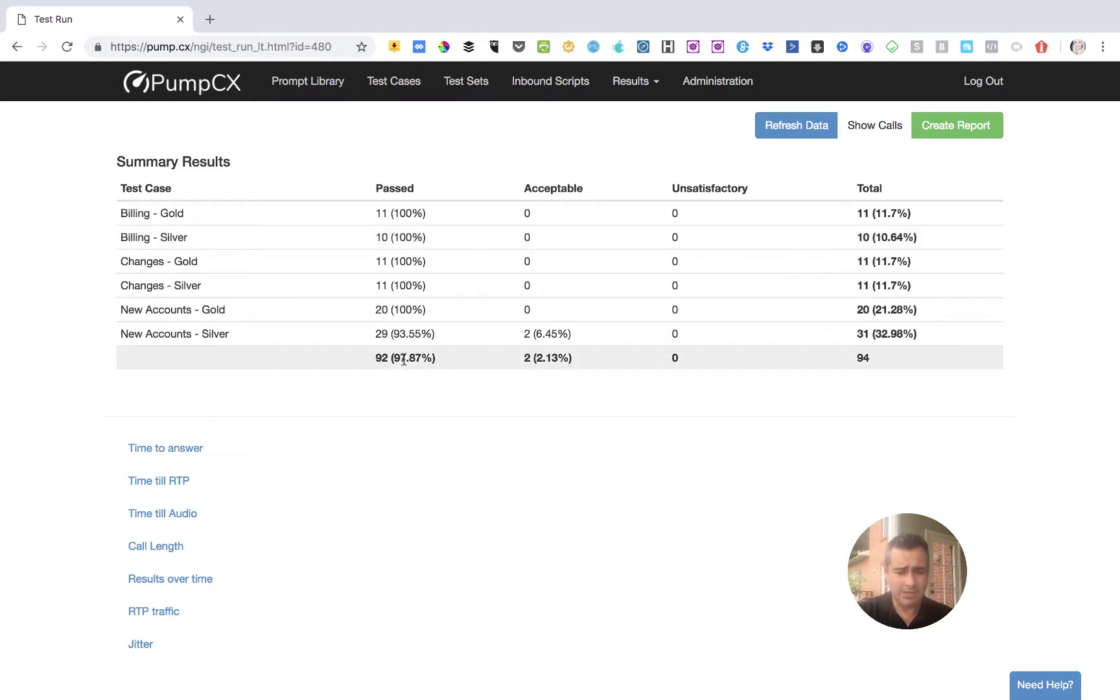
click(183, 444)
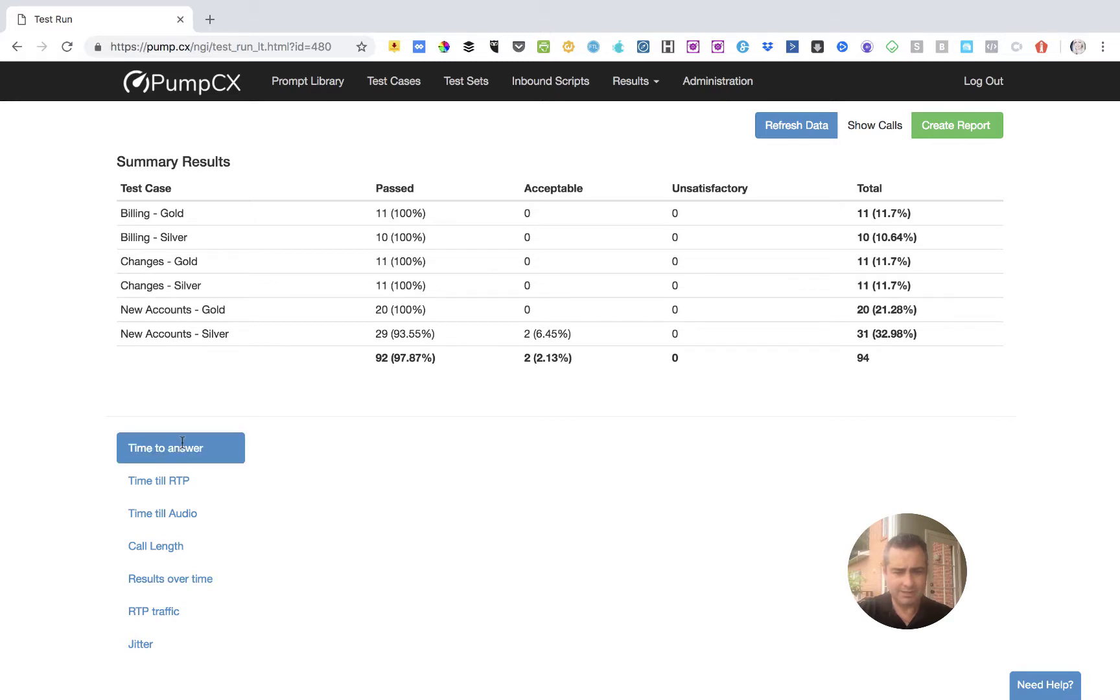
scroll(285, 514, down, 3)
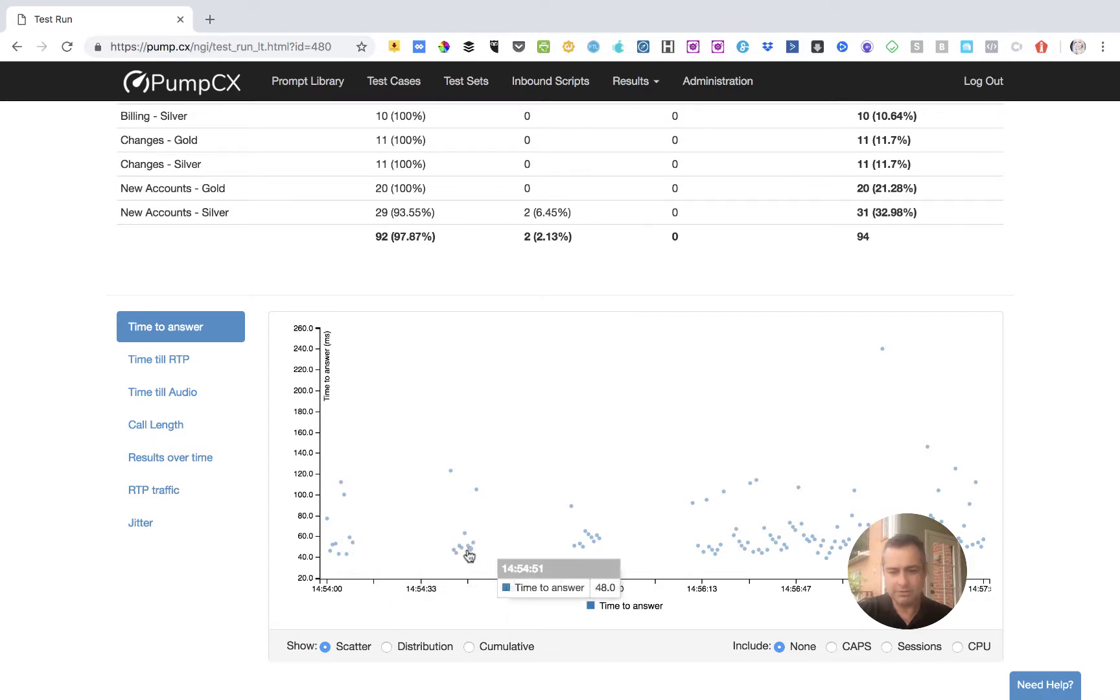
mouse_move(350, 549)
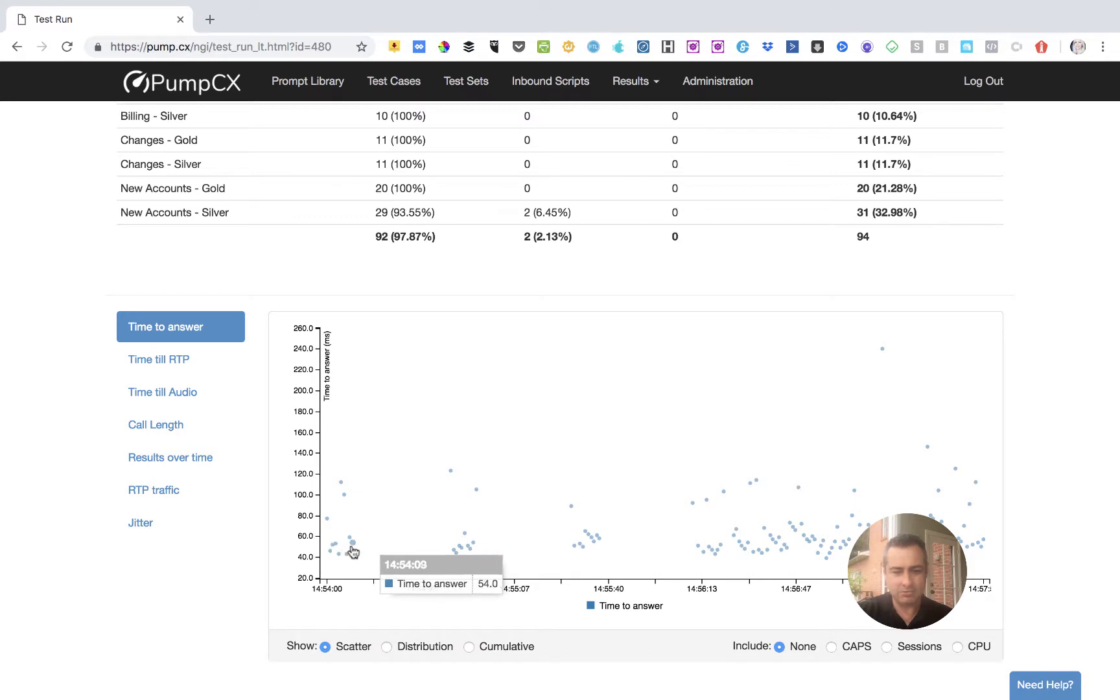
mouse_move(452, 555)
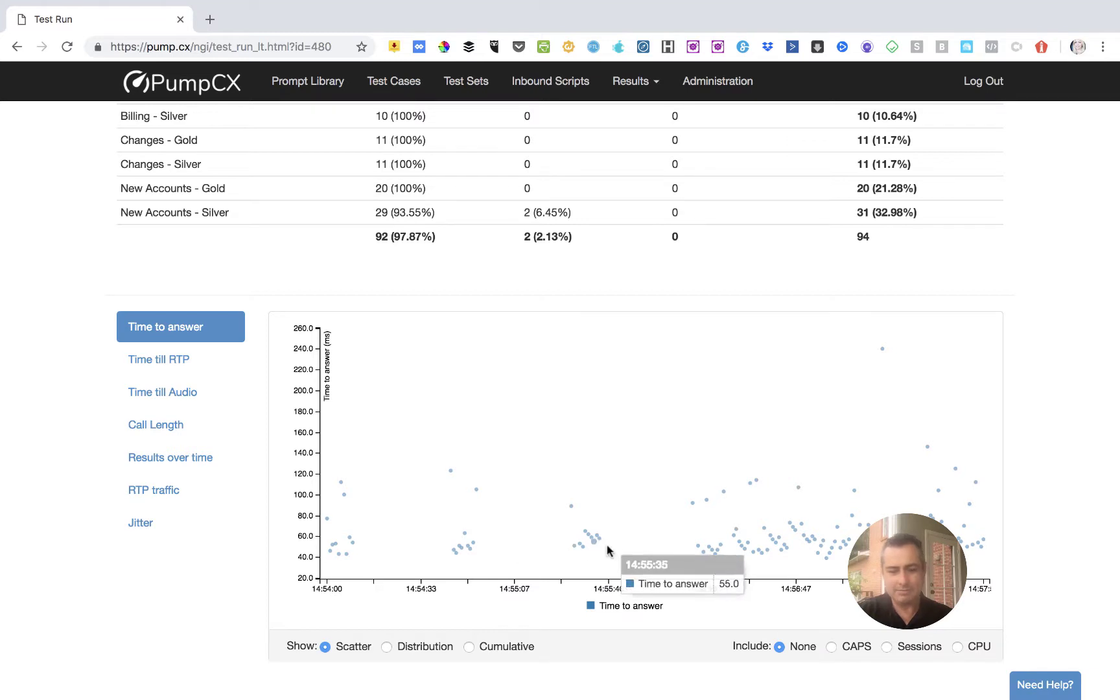
mouse_move(697, 552)
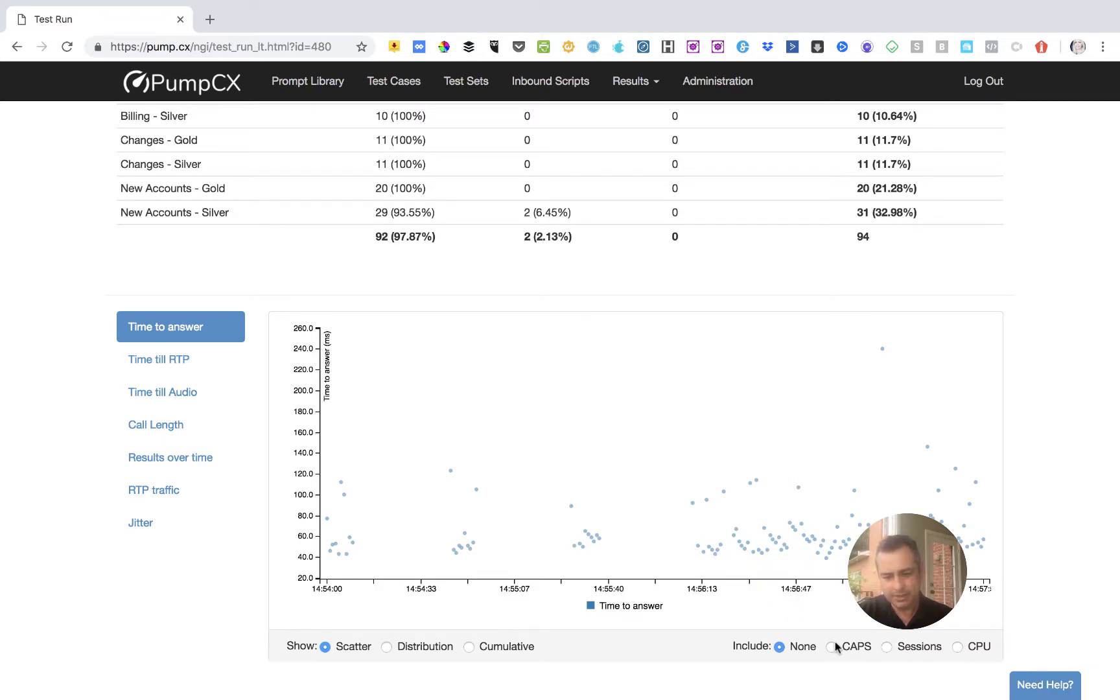
click(887, 647)
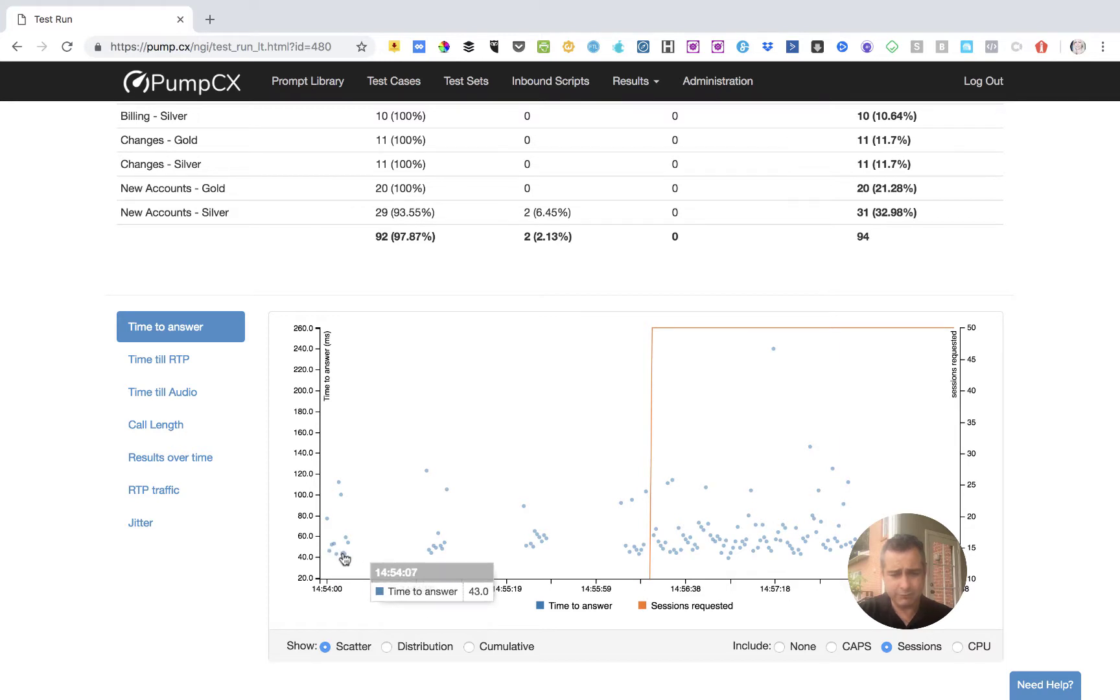
Step: Open the call behind the highest Time to answer outlier, review its call information and test results, and close it
mouse_move(775, 352)
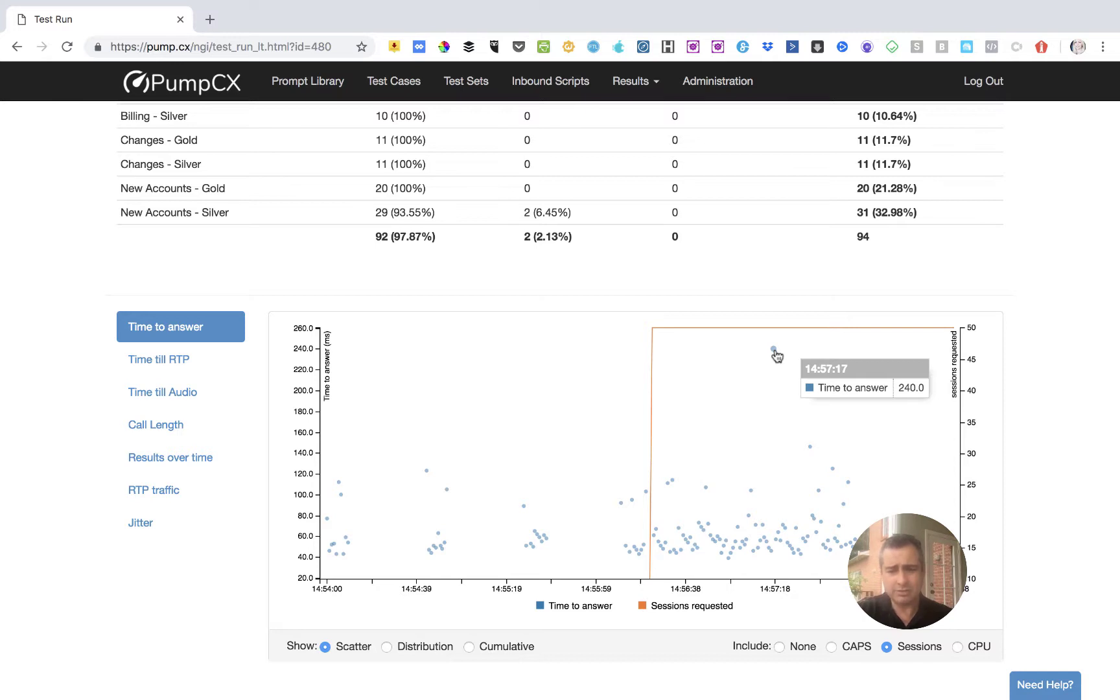
click(775, 352)
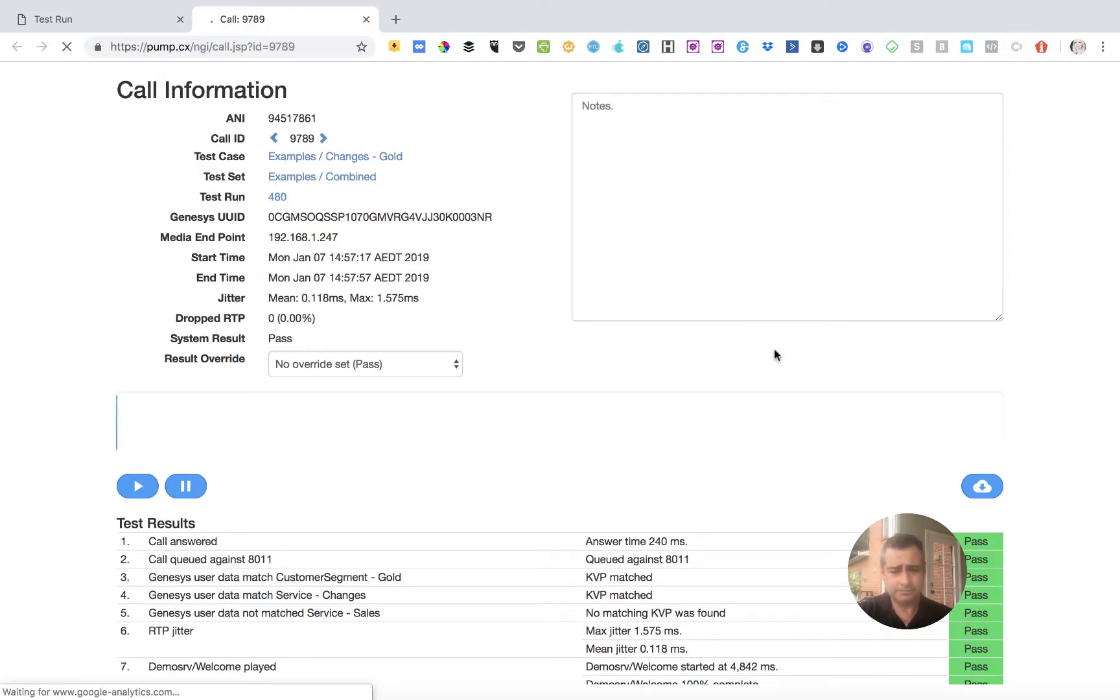
scroll(775, 352, down, 2)
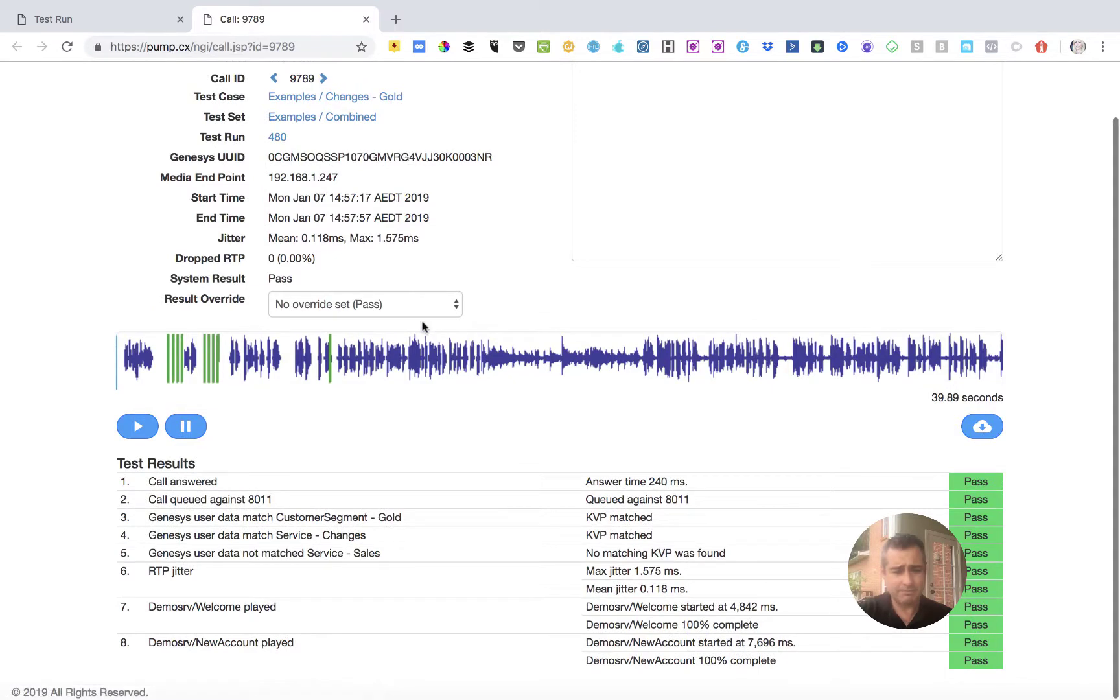
scroll(322, 212, up, 2)
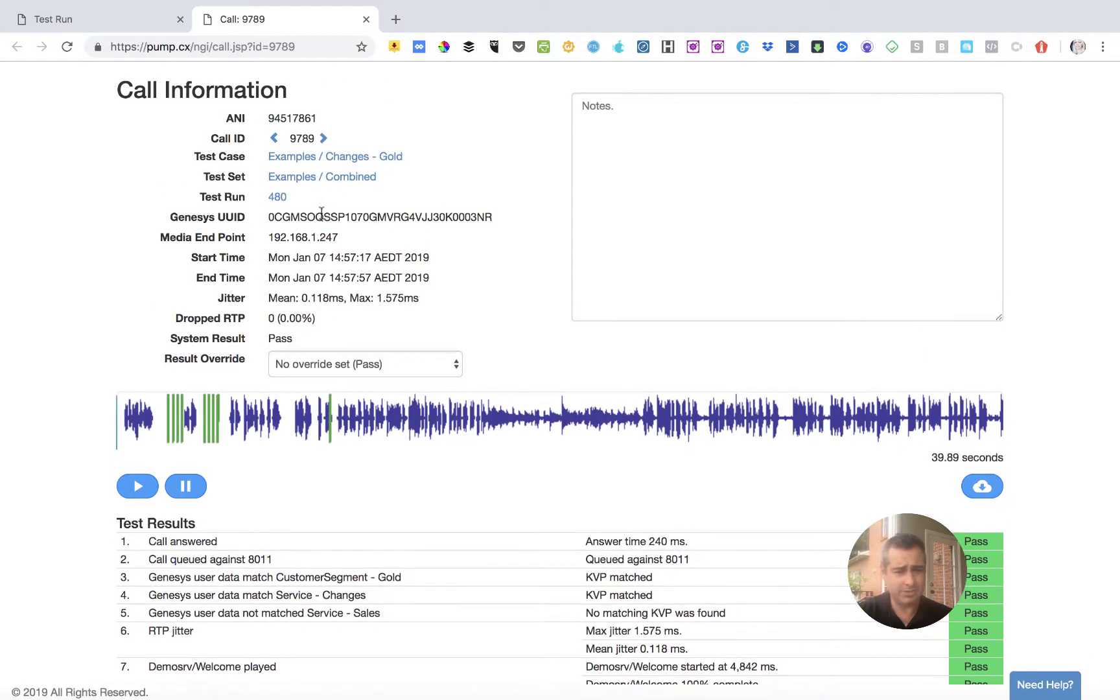
scroll(321, 213, down, 2)
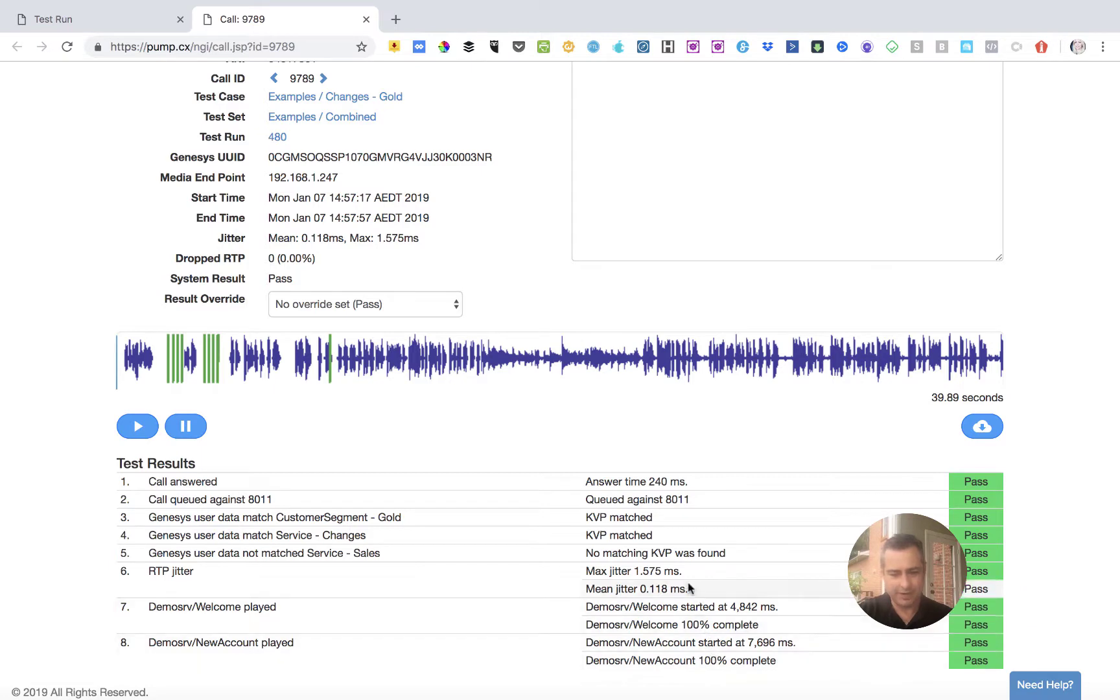
click(366, 21)
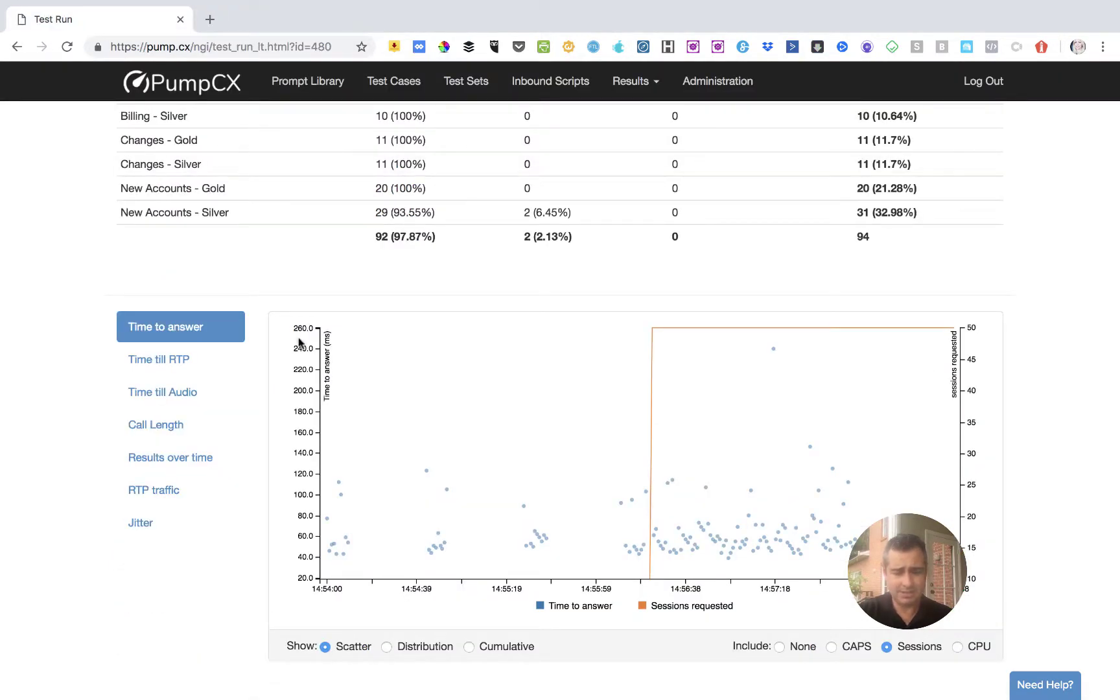
Step: Compare the Time to answer points against CAPS and against CPU use on the chart
click(832, 647)
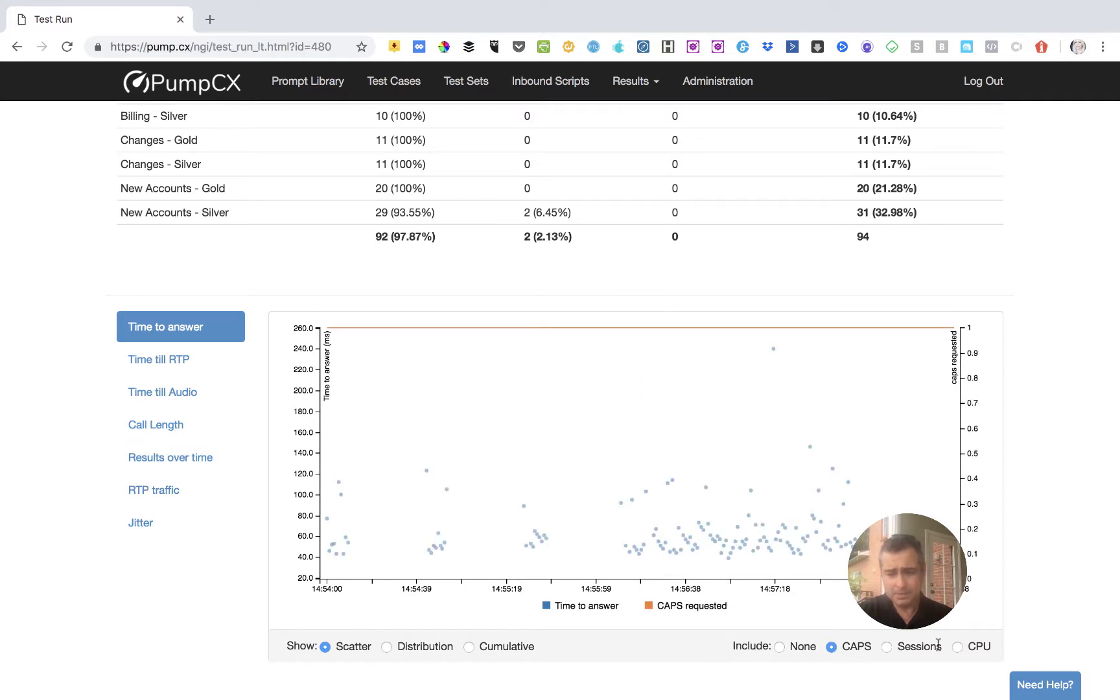
click(957, 647)
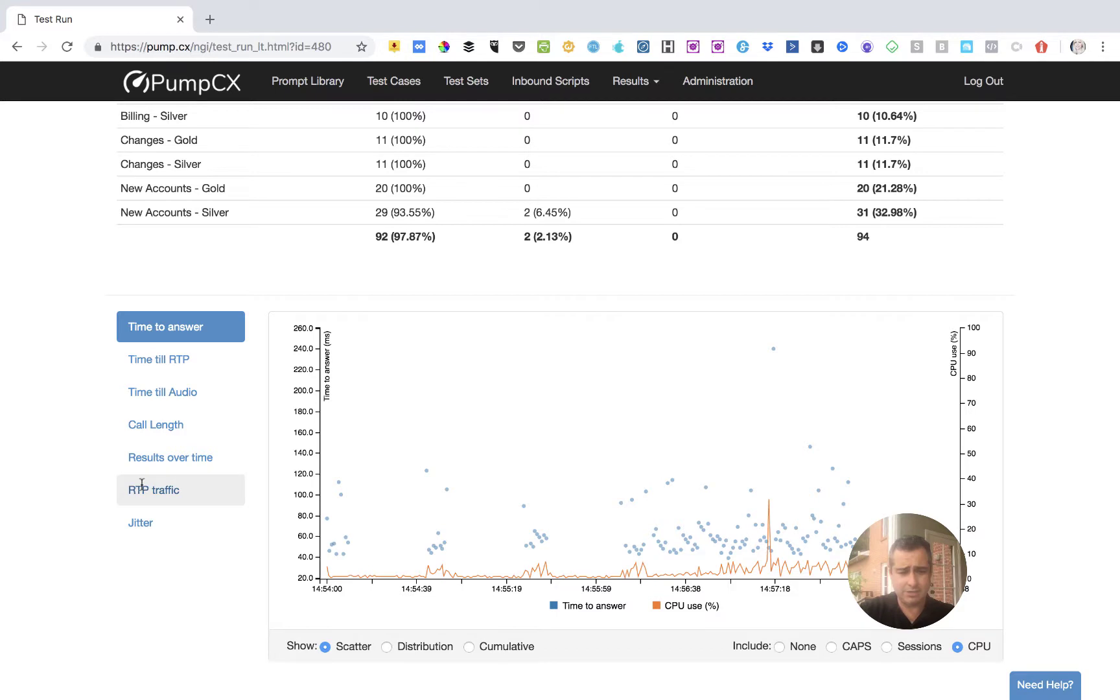
Step: View the Jitter scatter chart with the included overlay set to None, and return to the Time to answer chart
click(141, 521)
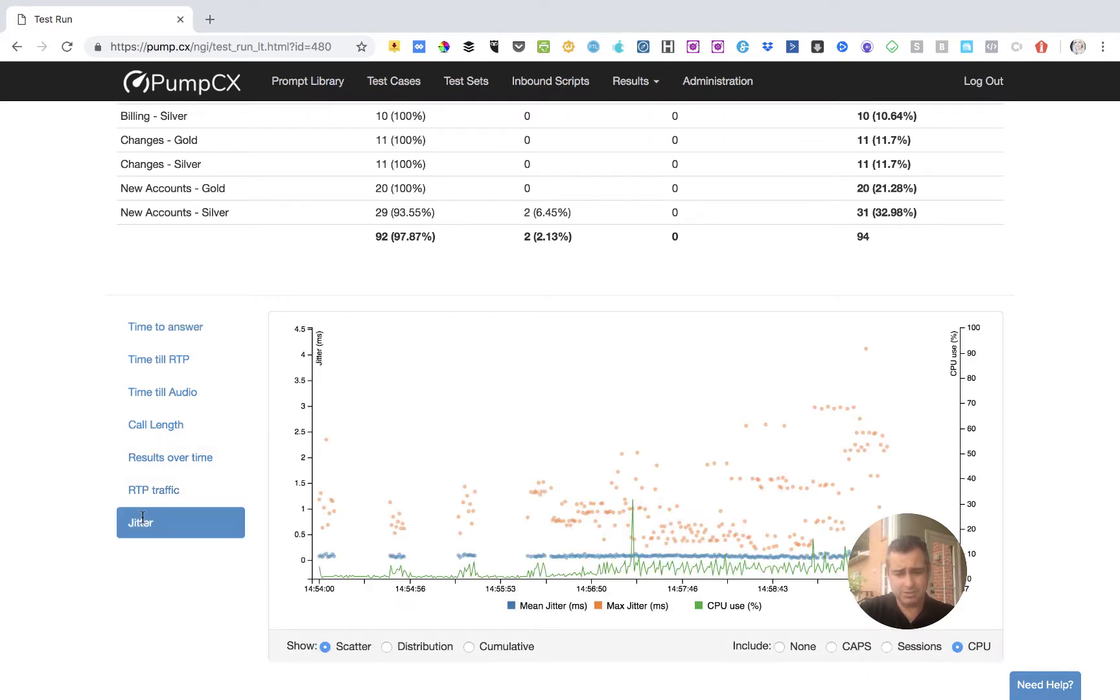
click(779, 646)
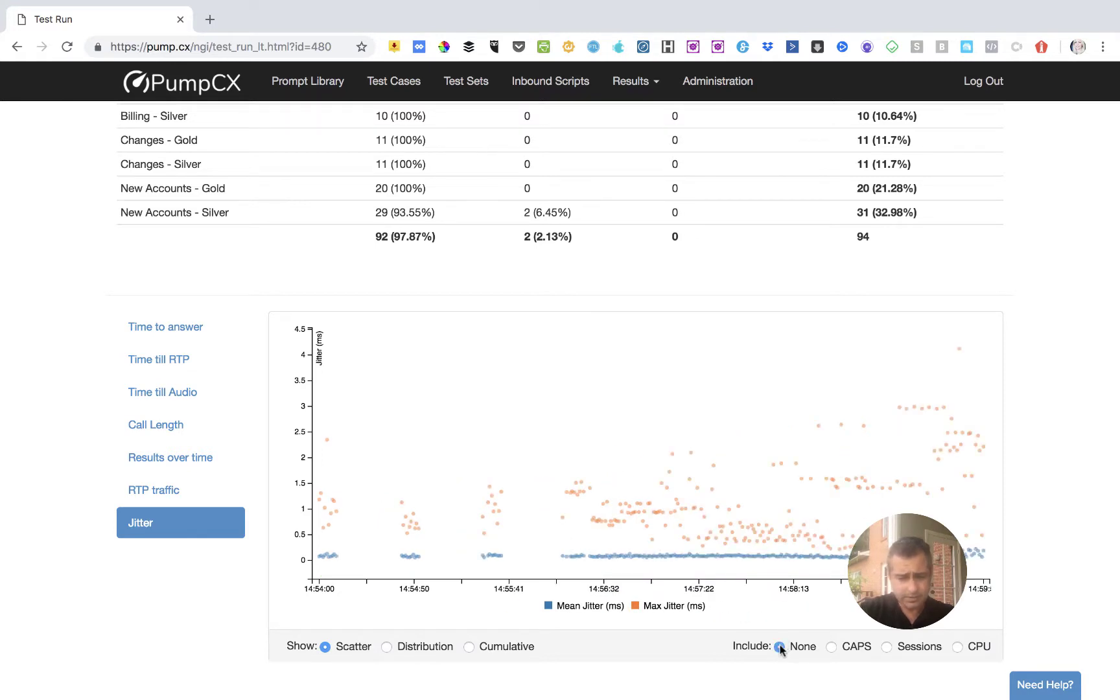
click(180, 324)
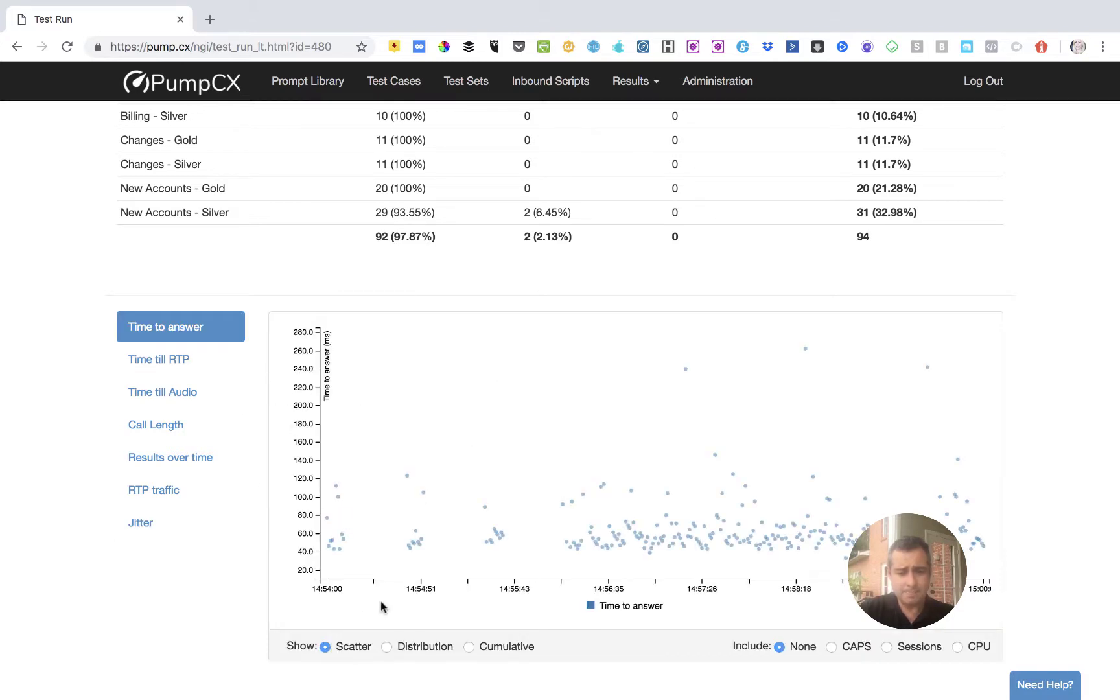
Step: Examine the Time to answer results as a Distribution and a Cumulative chart, and return to the Scatter view
click(387, 646)
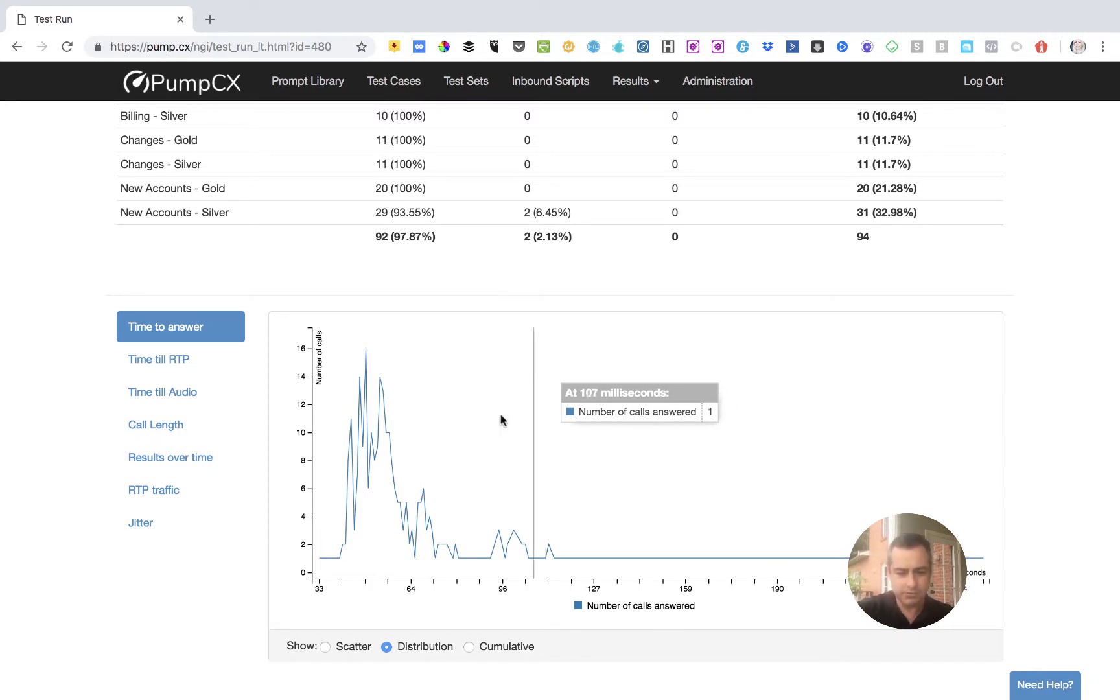
click(471, 649)
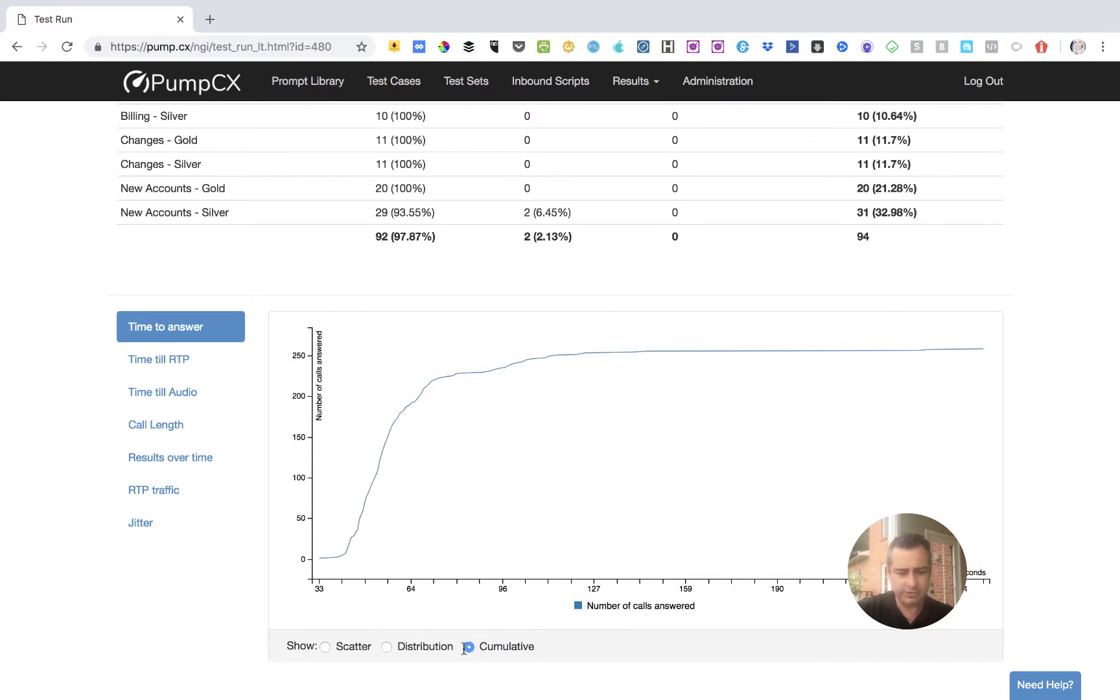
click(419, 649)
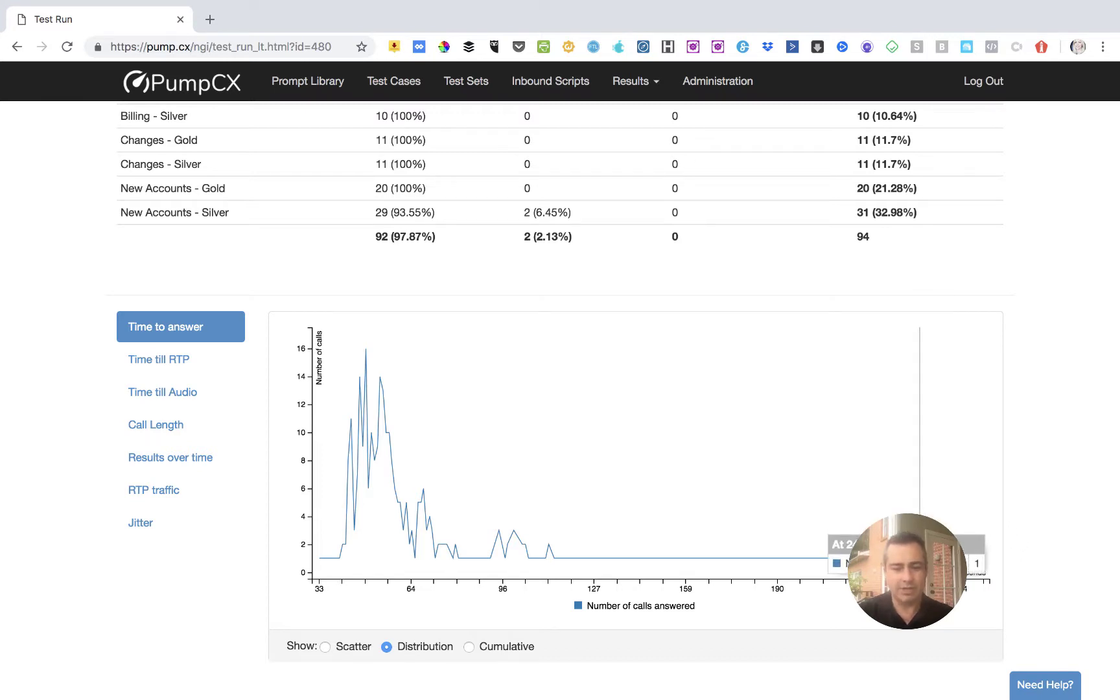
mouse_move(462, 694)
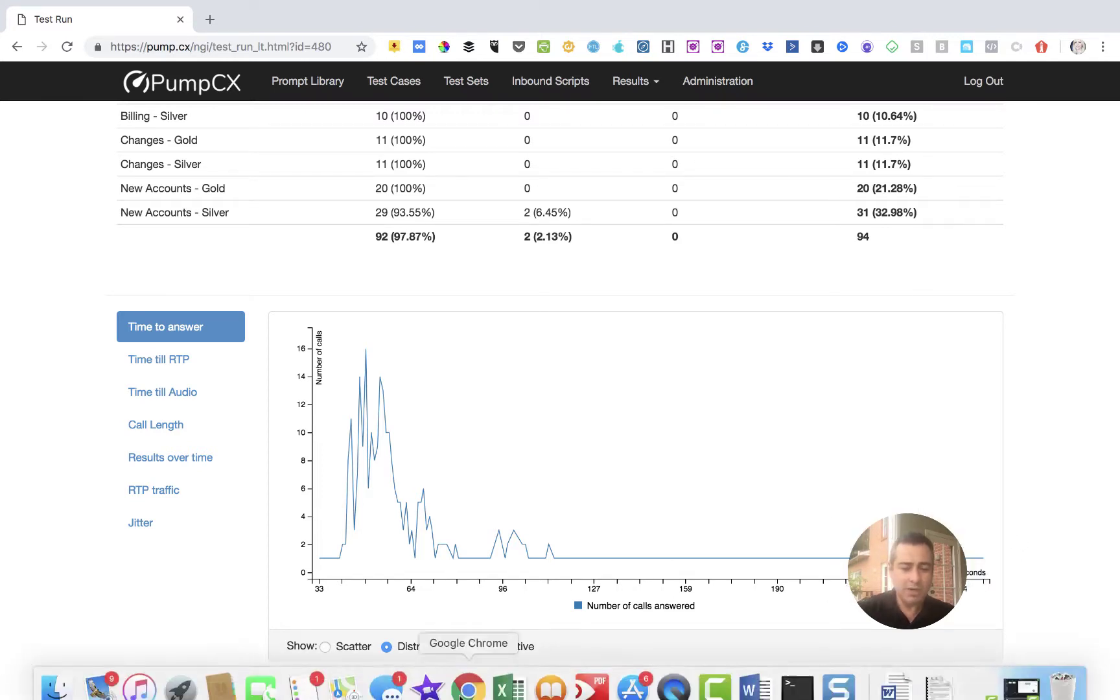
click(332, 646)
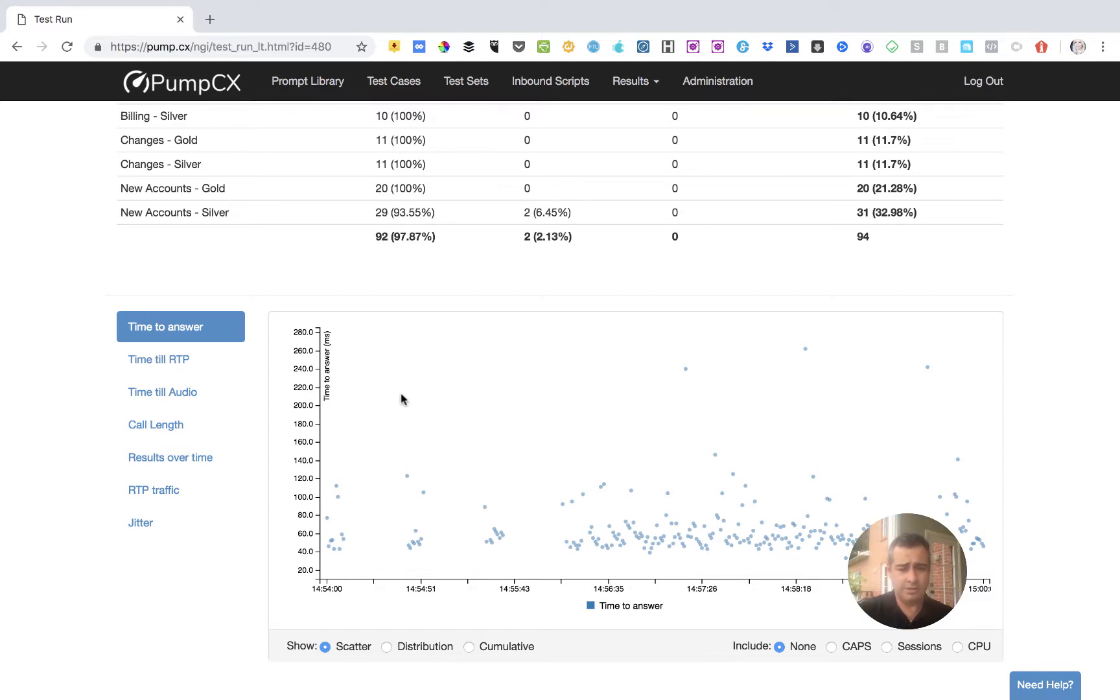
Step: View the Time till RTP and Time till Audio scatter charts, and examine Call Length in its Distribution, Cumulative and Scatter views
click(169, 354)
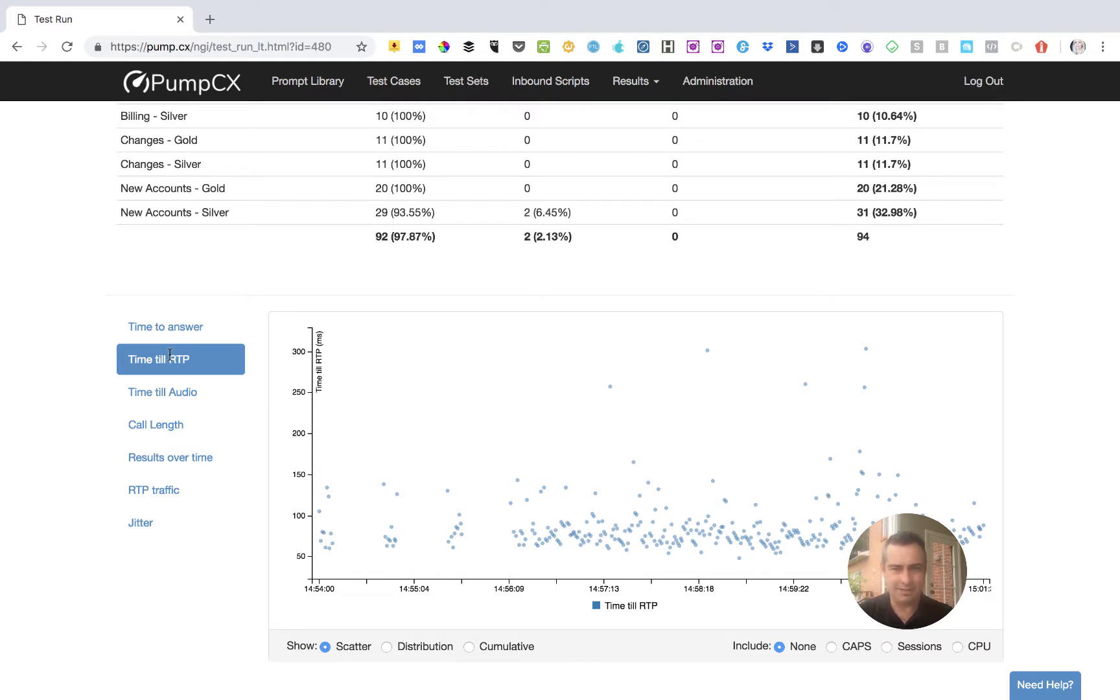
click(165, 387)
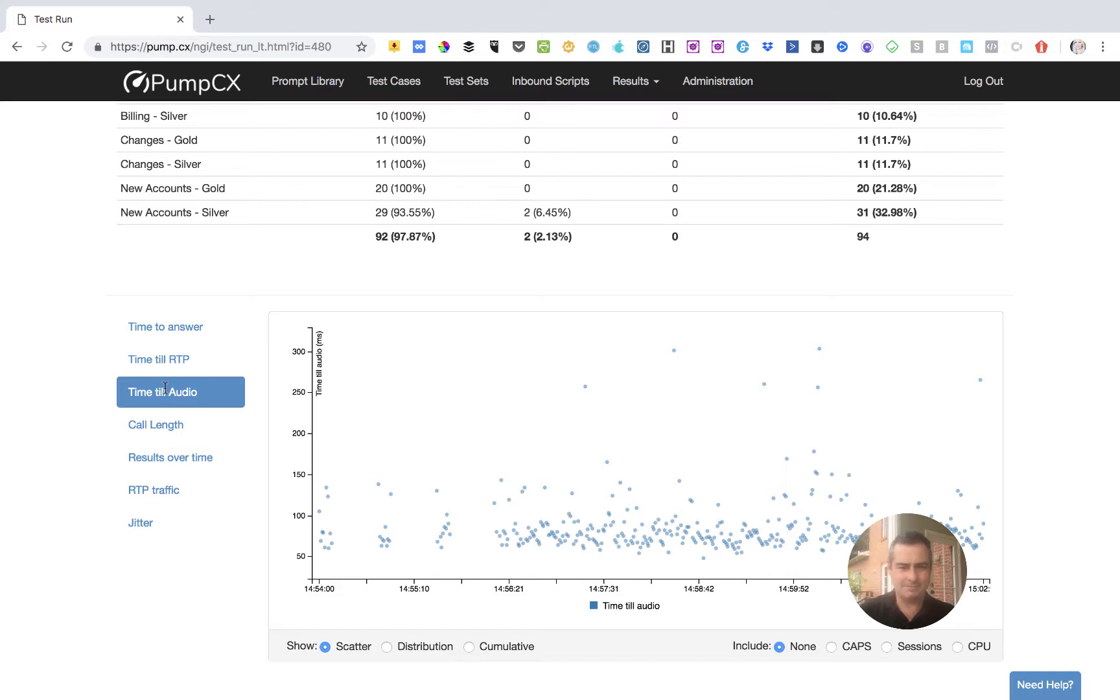
click(143, 422)
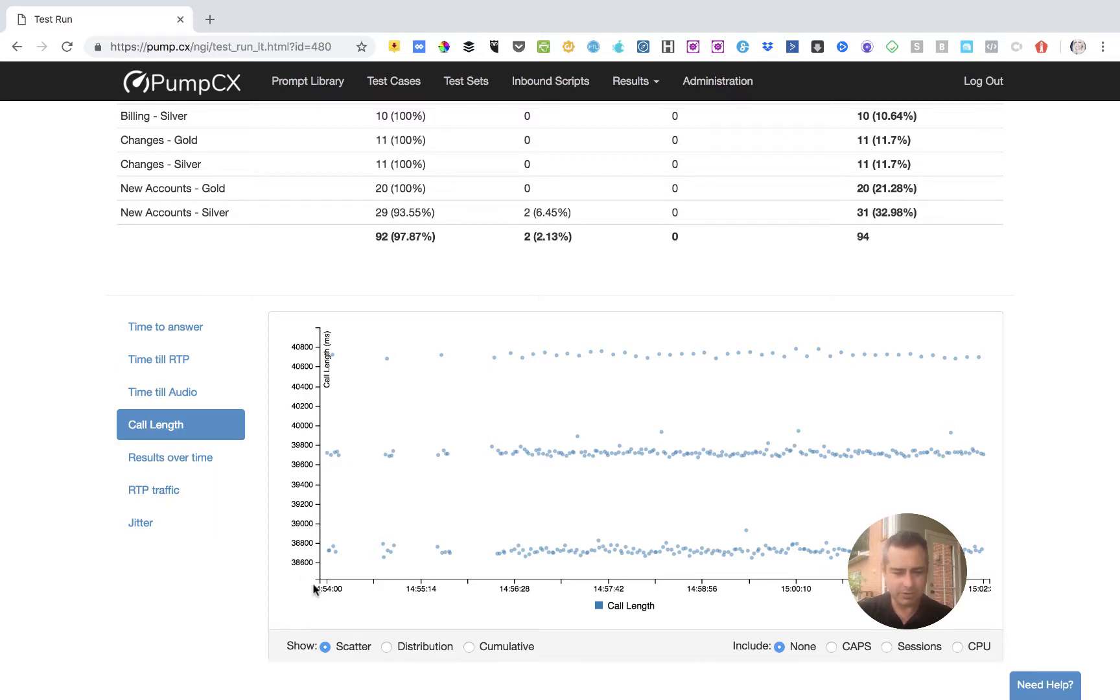
click(387, 647)
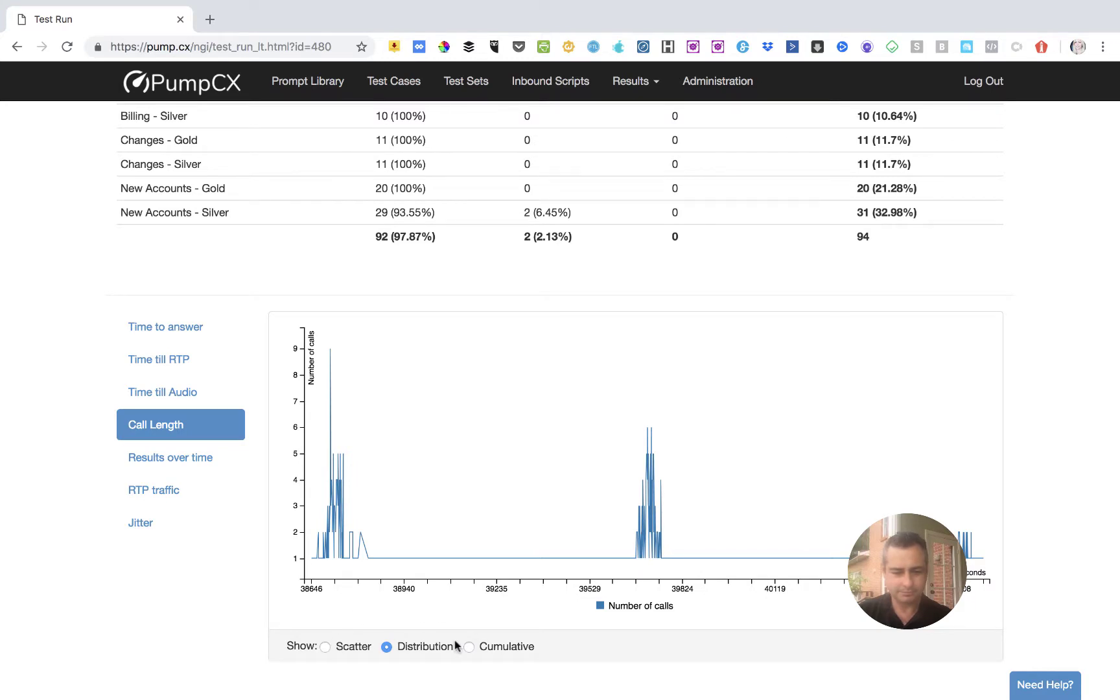
click(469, 647)
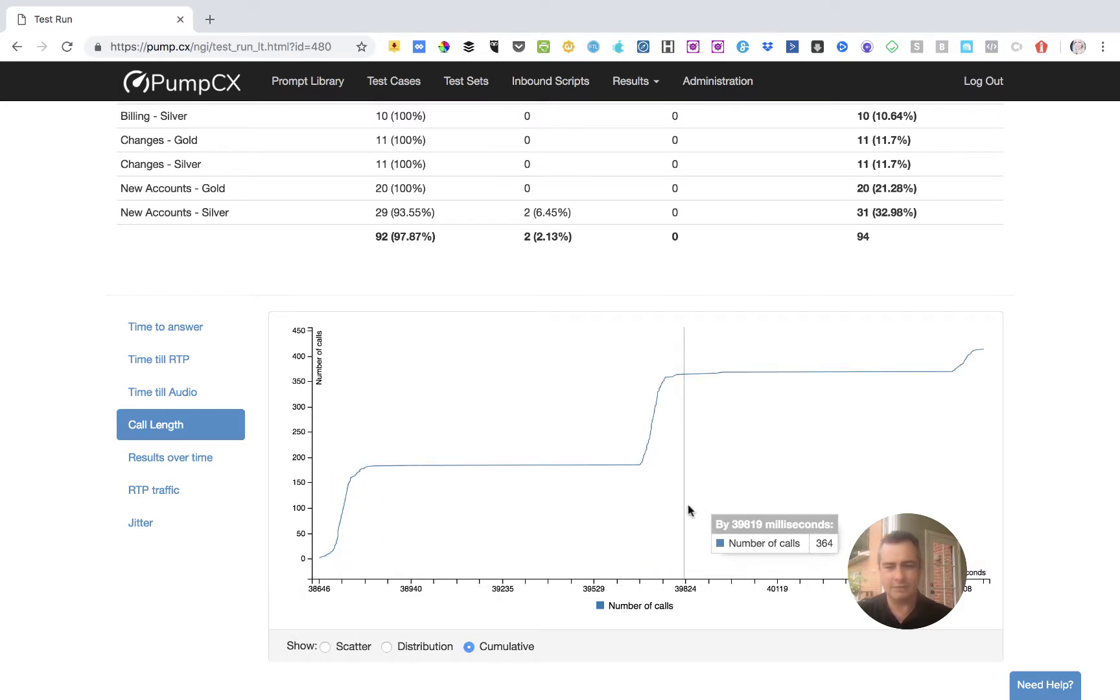
click(336, 644)
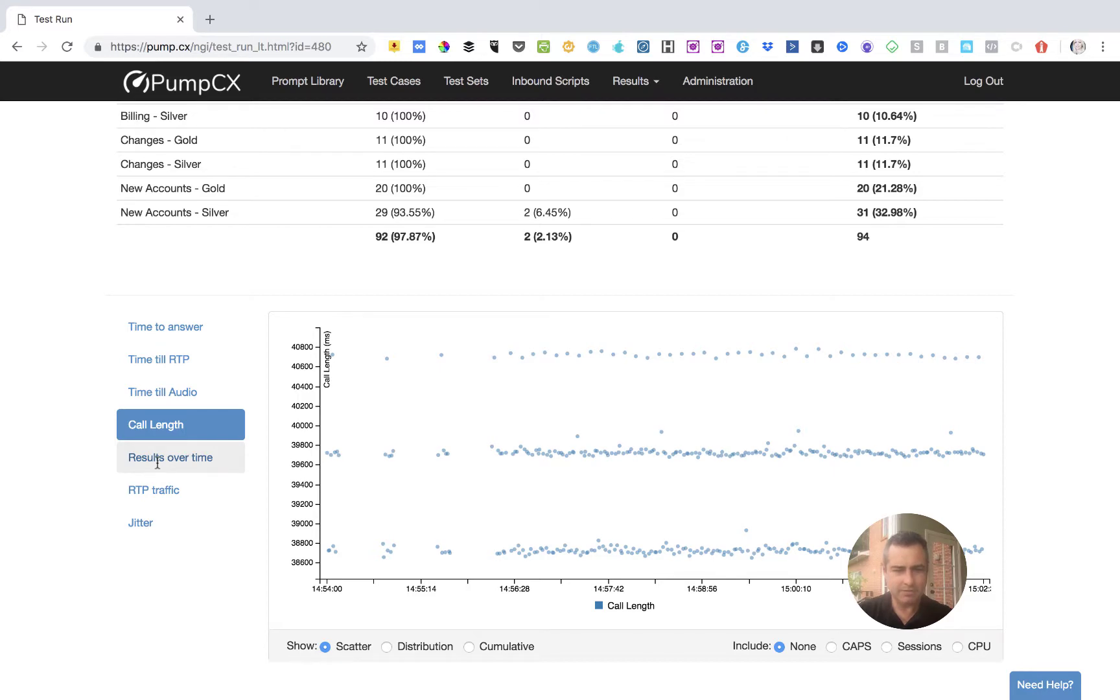
Step: Refresh the load test run's data and review the updated Summary Results for all test cases
scroll(157, 460, up, 4)
scroll(157, 461, down, 2)
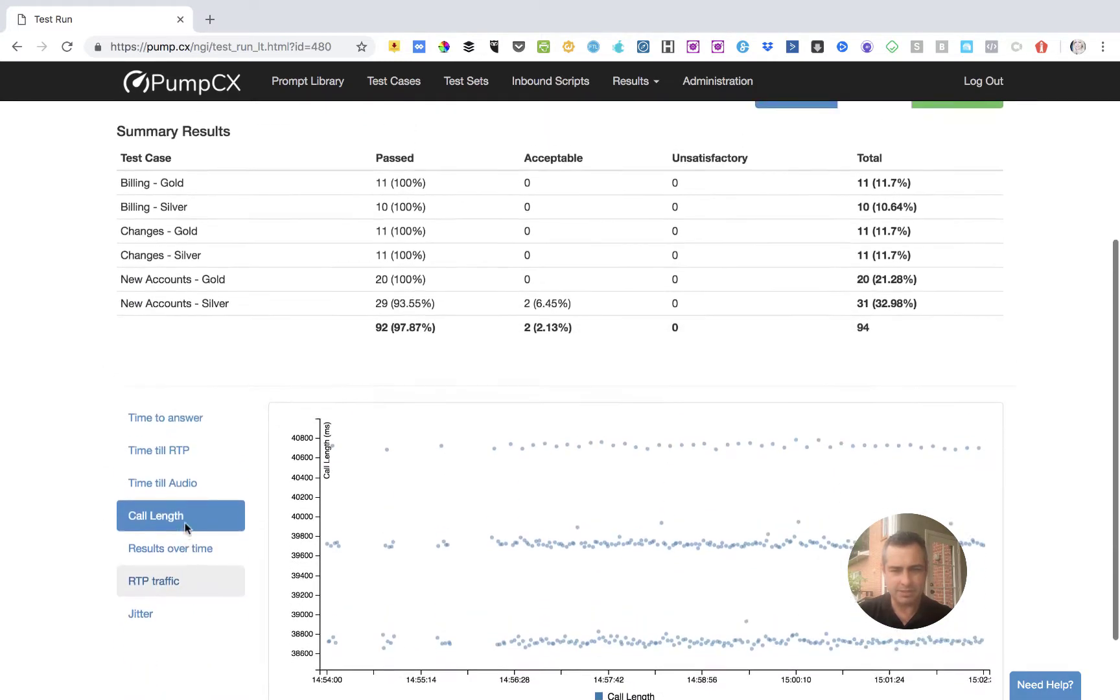
scroll(195, 515, up, 4)
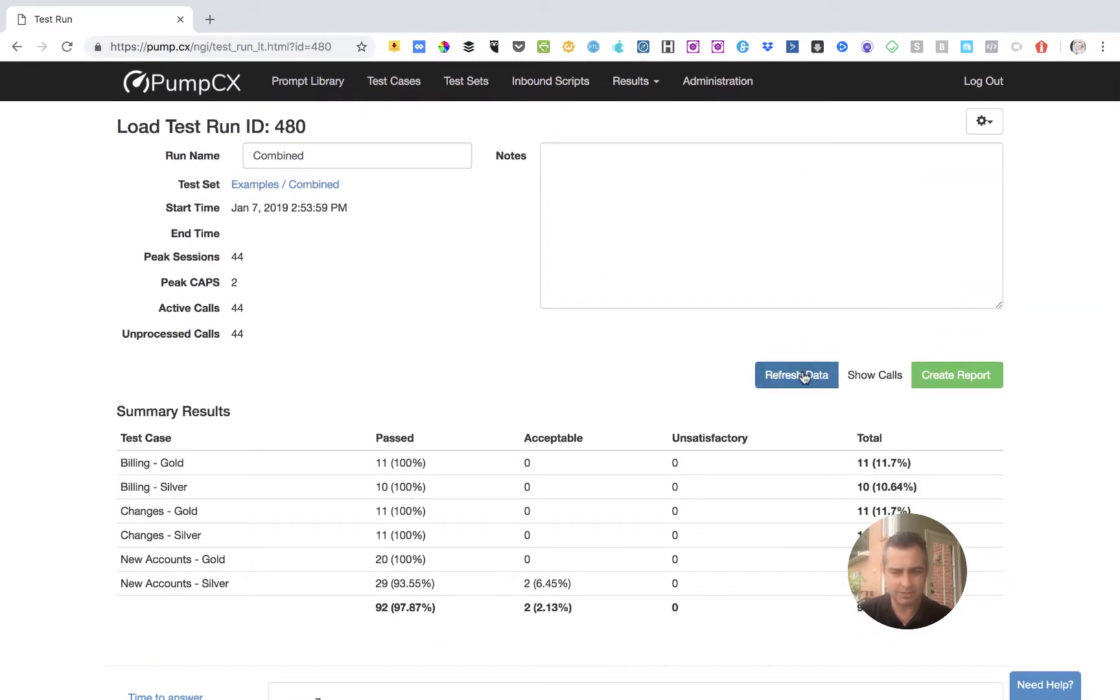
click(804, 377)
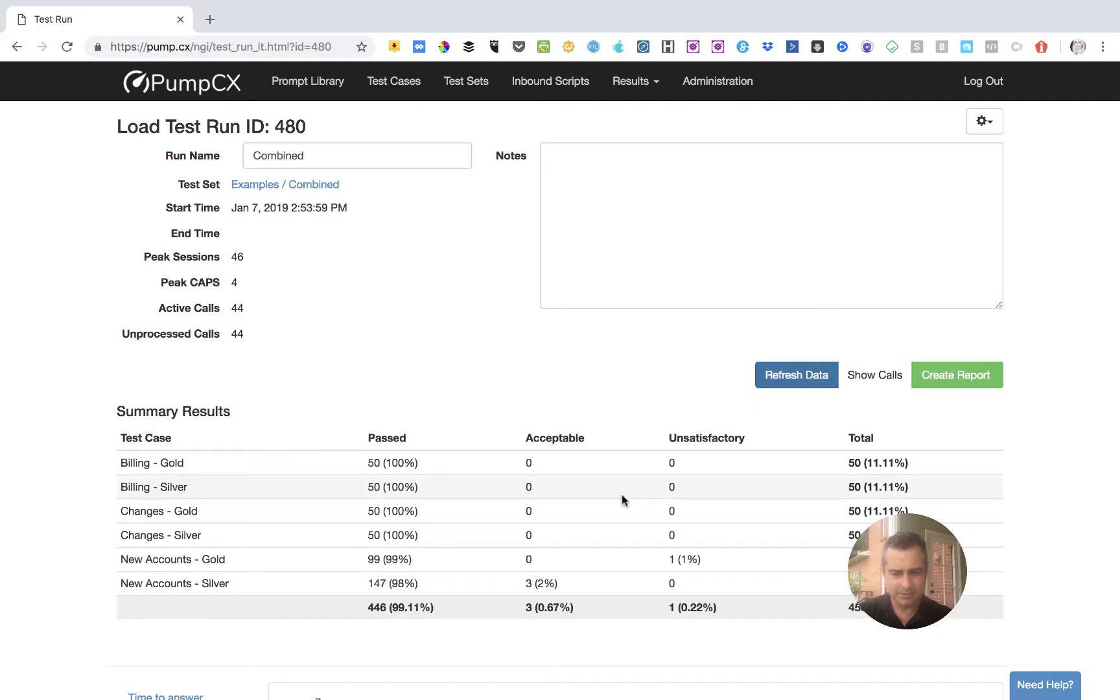
scroll(621, 499, down, 1)
scroll(621, 494, down, 2)
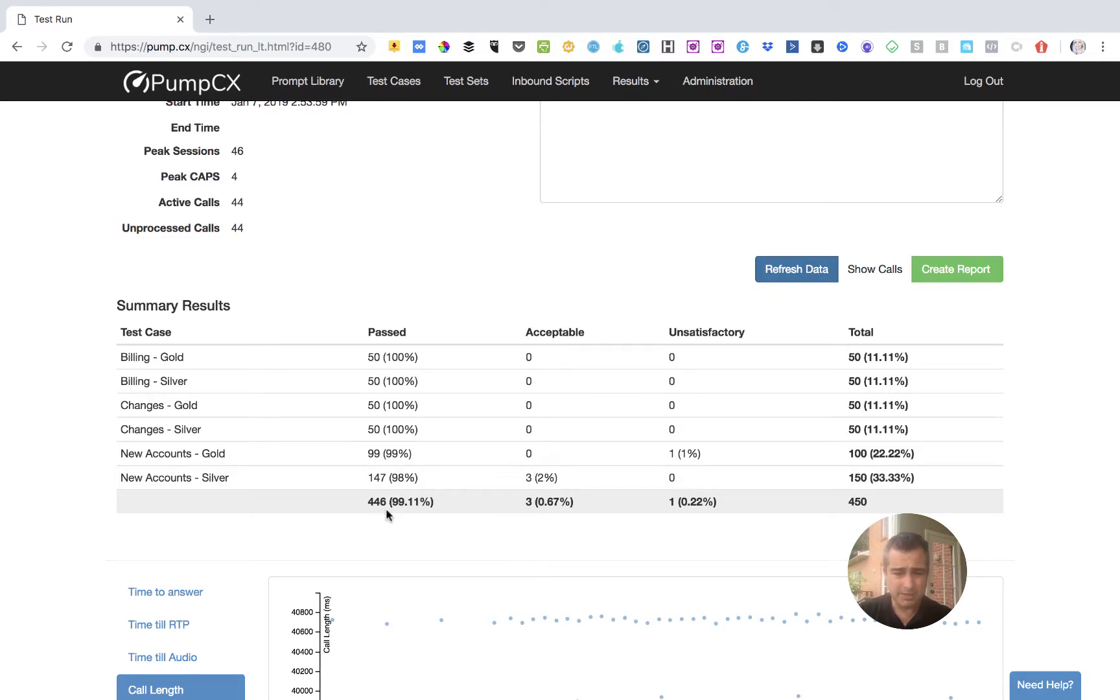
scroll(385, 508, down, 3)
scroll(386, 515, down, 2)
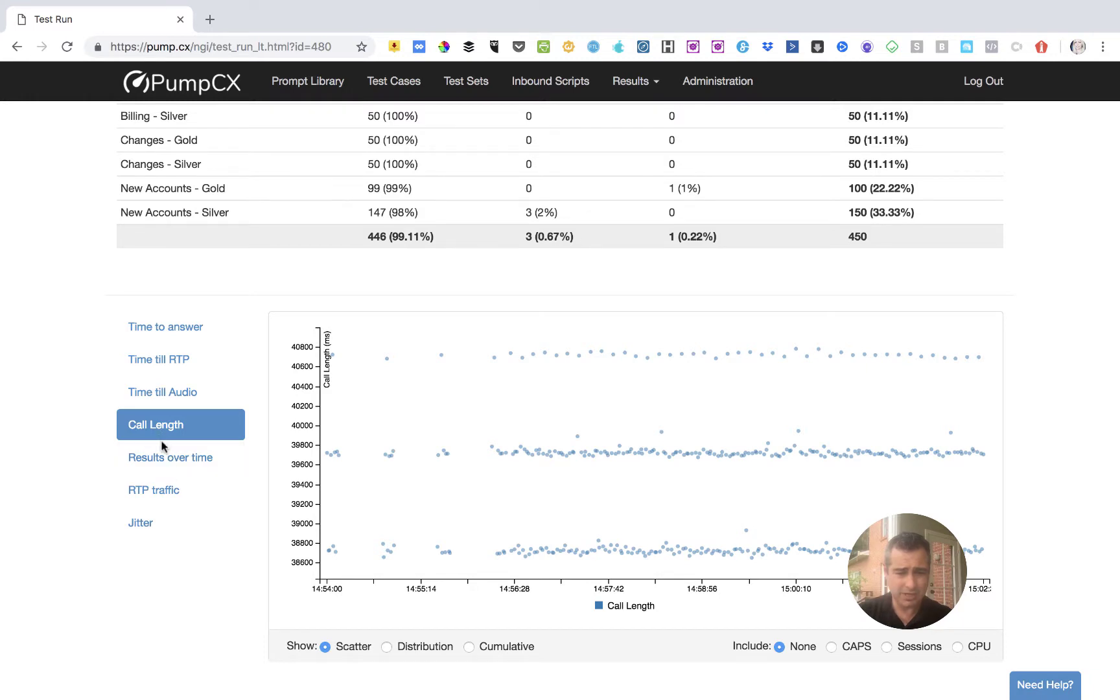
Step: Inspect the acceptable and unsatisfactory points on the Results over time chart, and view the RTP traffic and Jitter charts
click(164, 454)
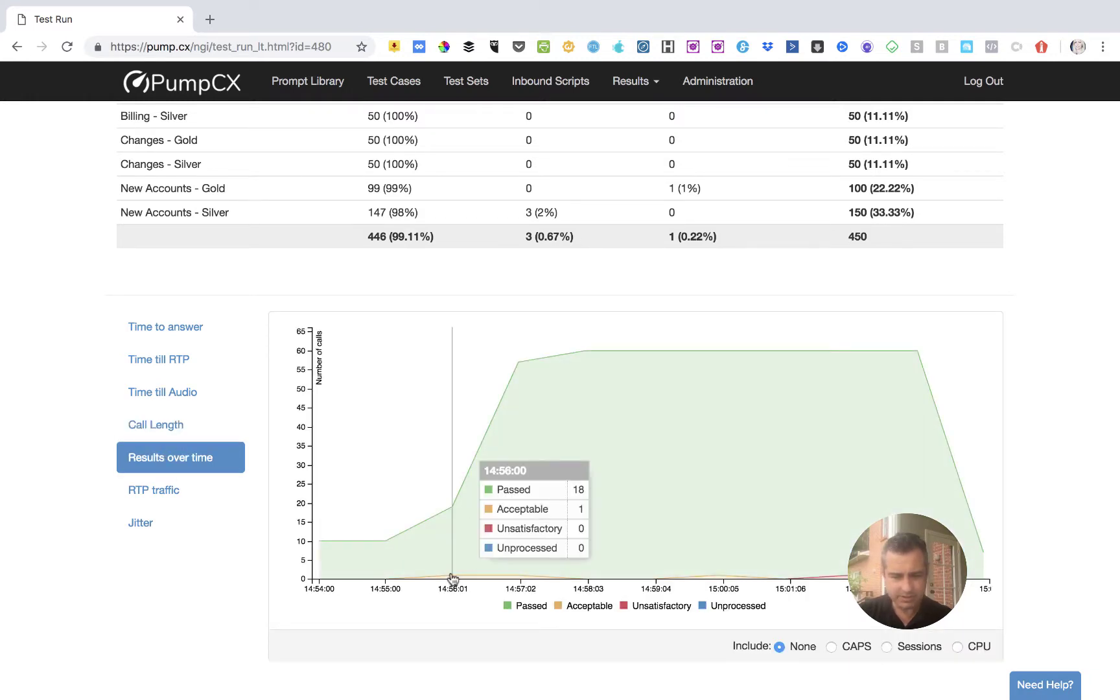
mouse_move(517, 582)
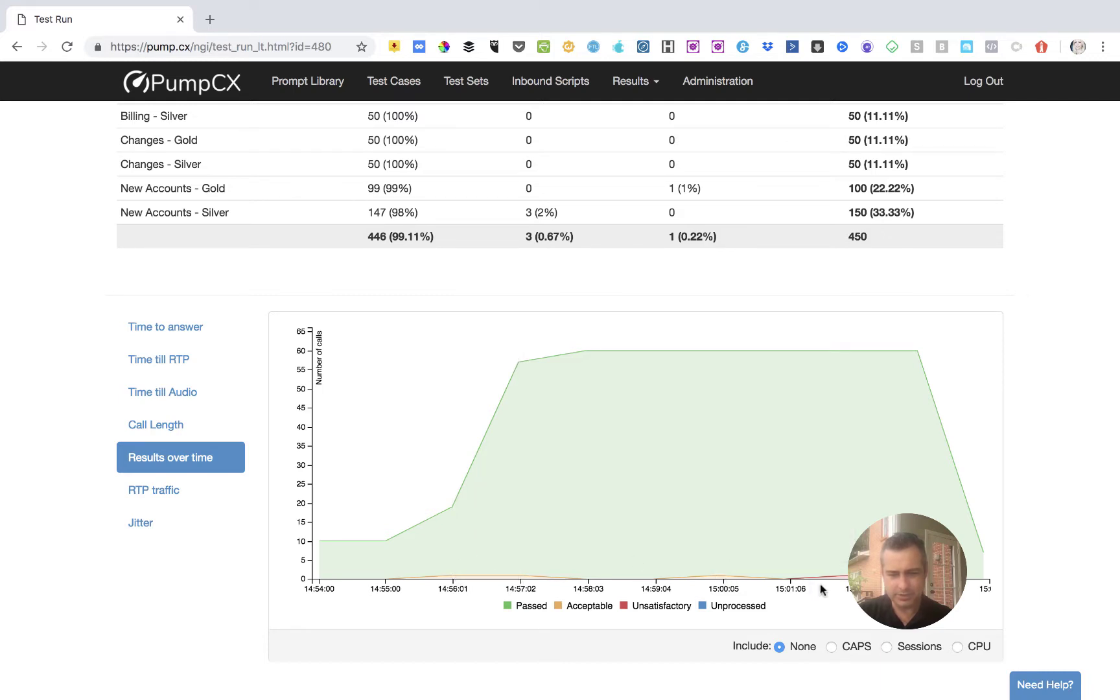
mouse_move(849, 582)
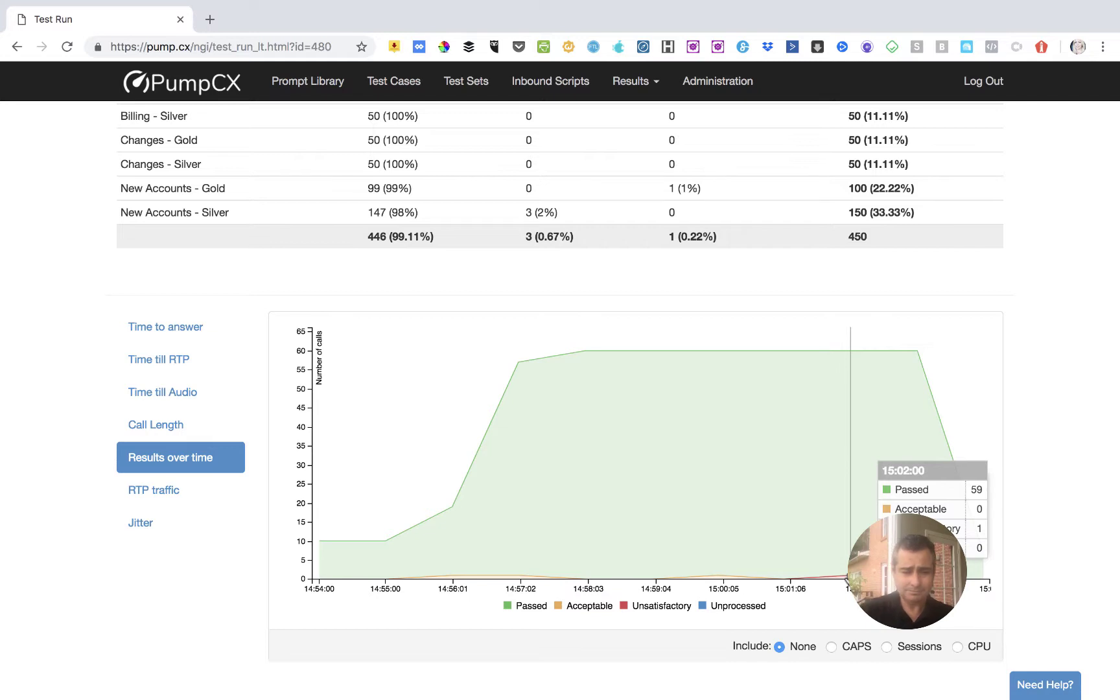
click(150, 491)
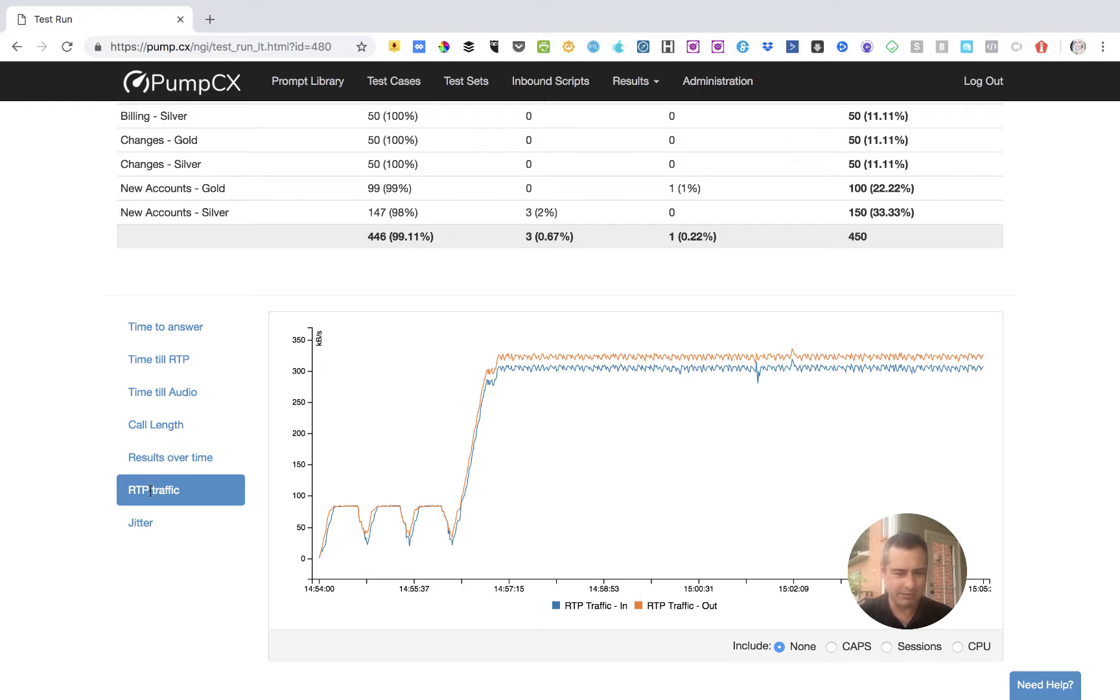
click(132, 525)
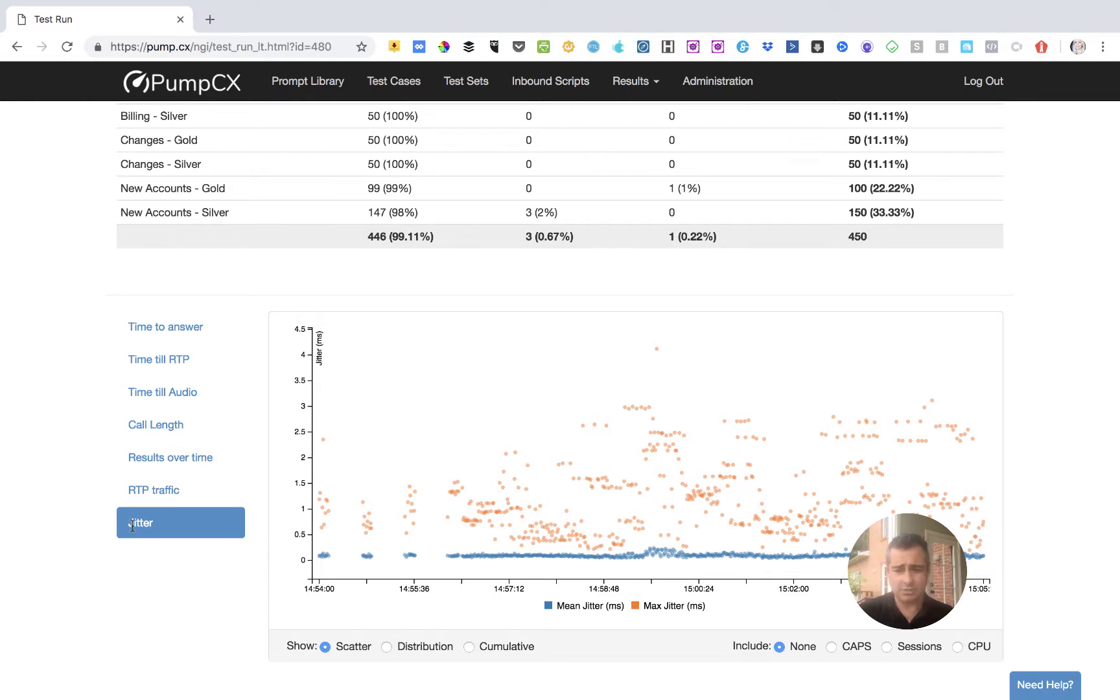
Step: Filter the charts to the New Accounts - Silver test case and view the Demosrv/Welcome and Demosrv/NewAccount response times
scroll(132, 526, up, 3)
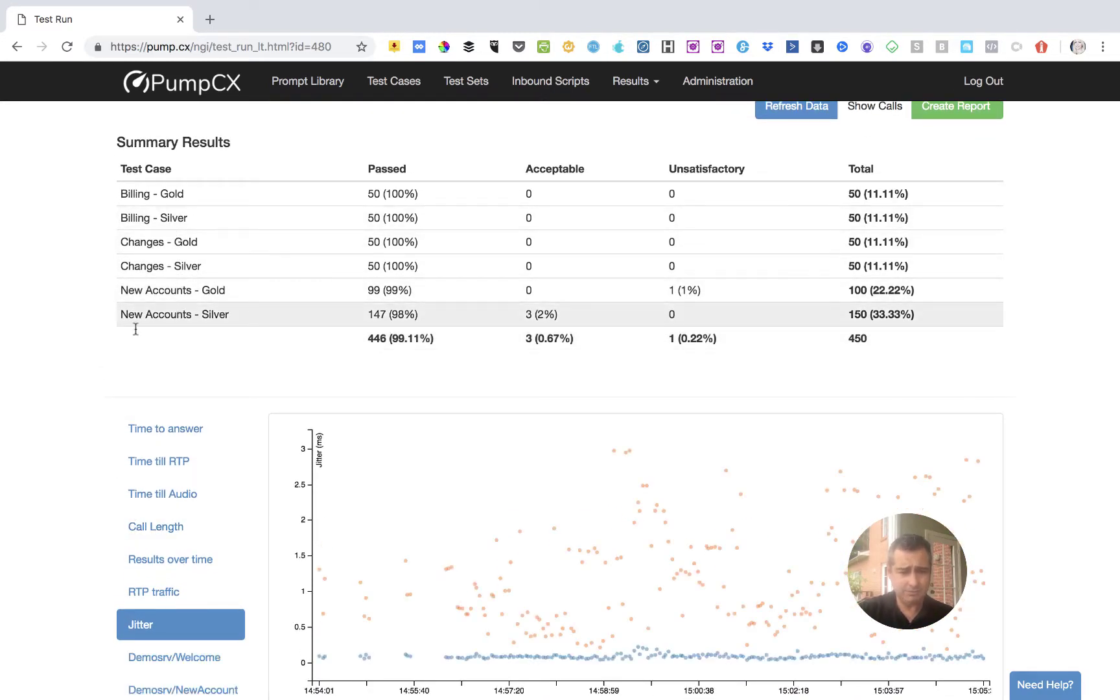
scroll(55, 369, down, 3)
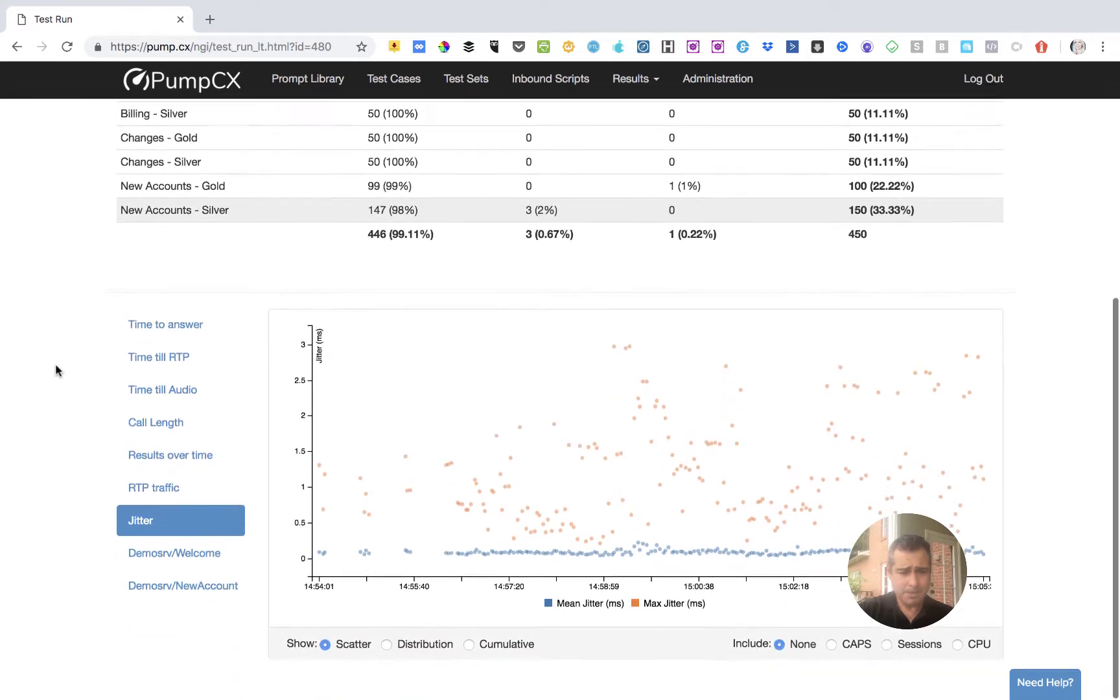
click(156, 553)
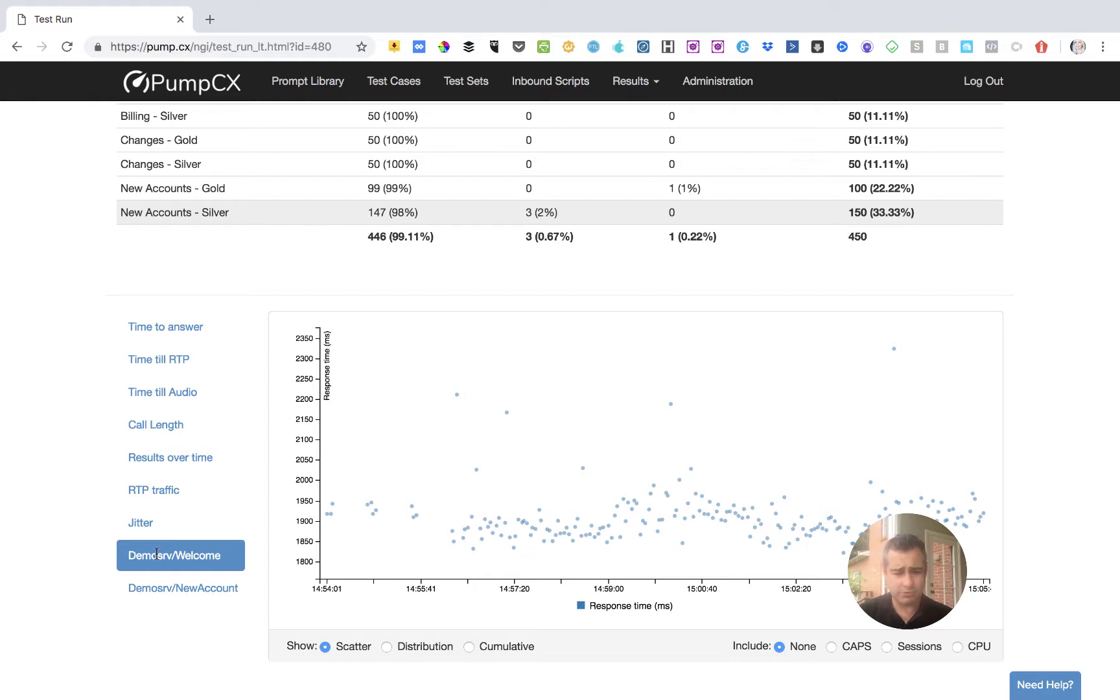
click(171, 582)
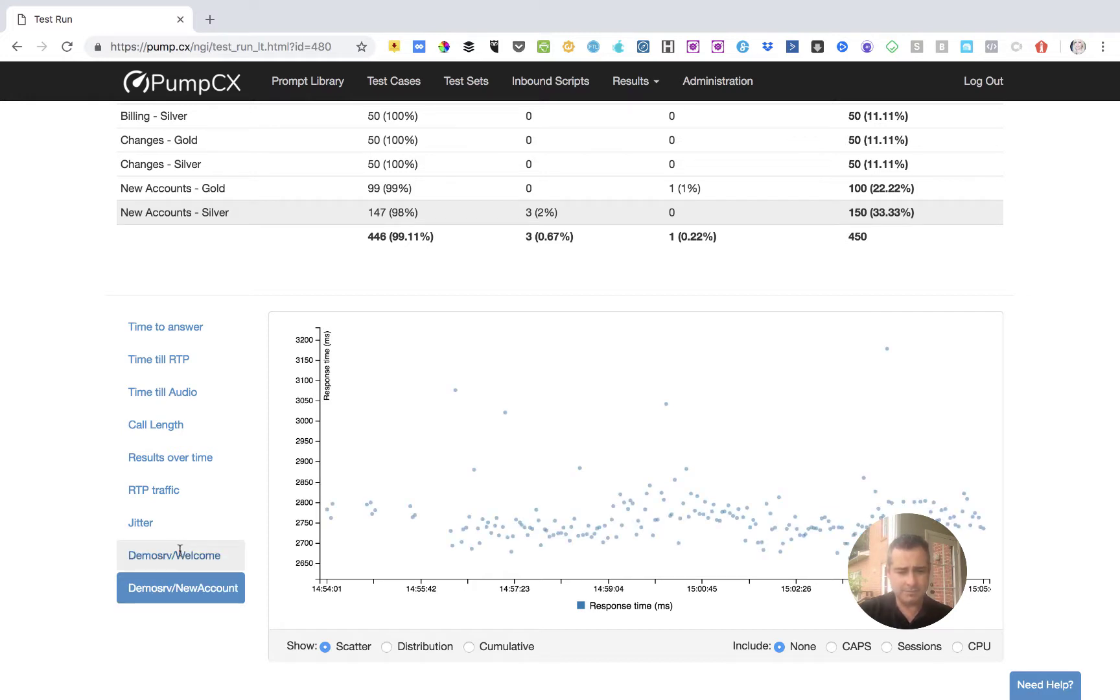
Step: Examine the Demosrv/Welcome response times as a Distribution chart, and return to the Scatter view
click(180, 553)
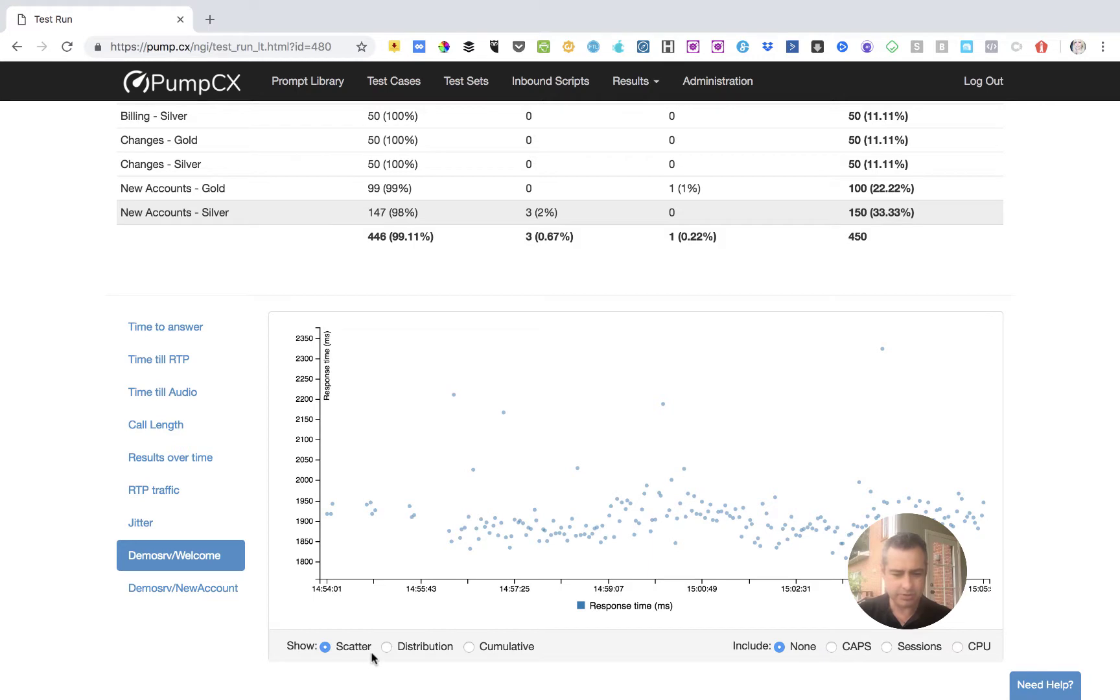
click(387, 646)
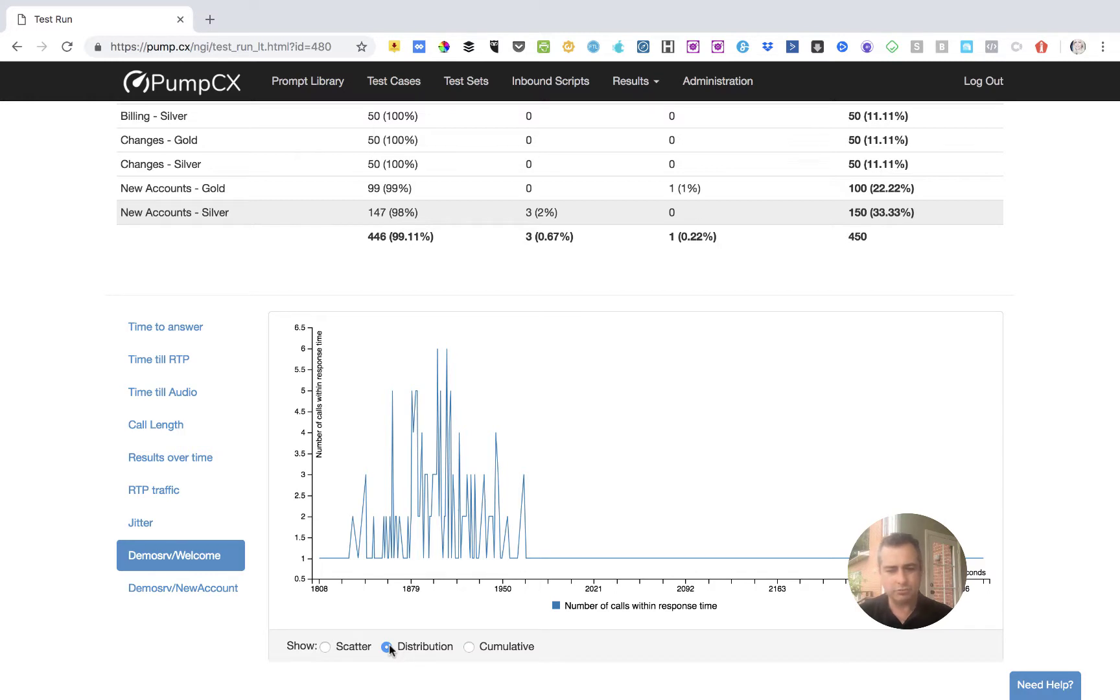
click(343, 650)
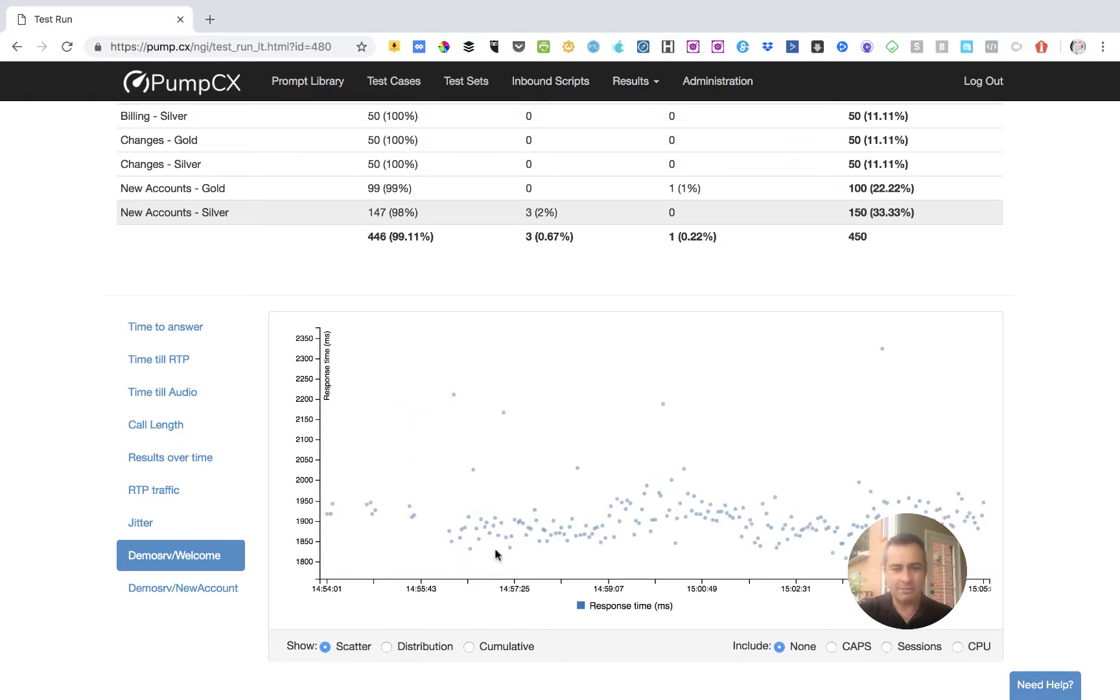
Step: Open the call behind the highest Demosrv/Welcome response time, compare its waveform and test results with the preceding call, and close it
click(879, 352)
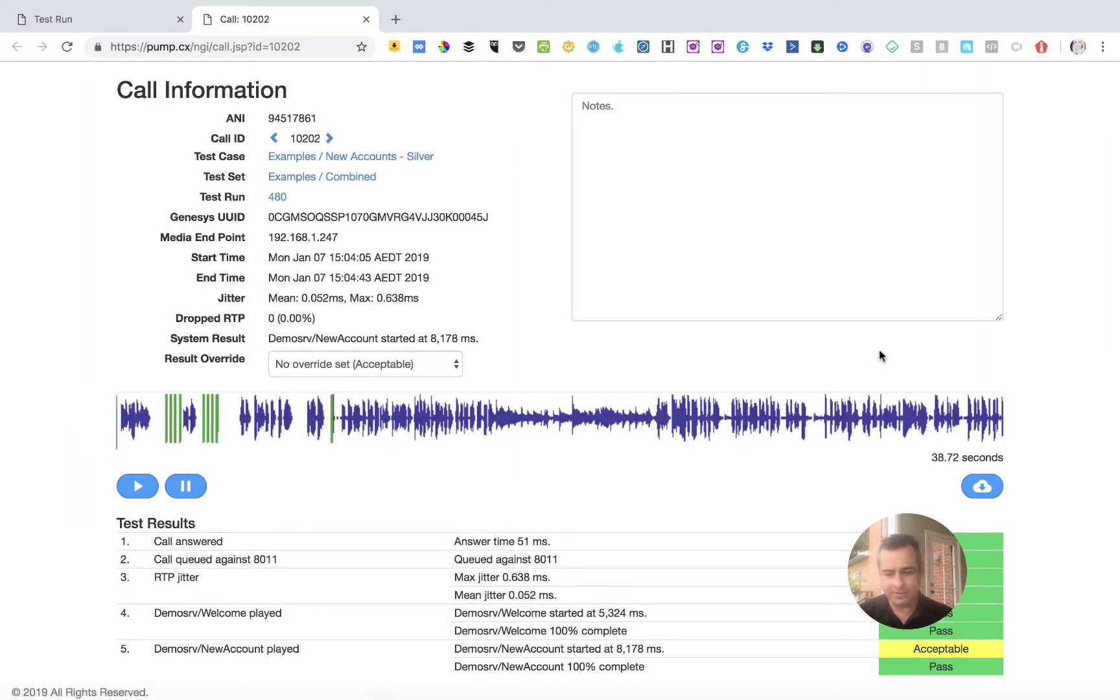
scroll(879, 350, down, 1)
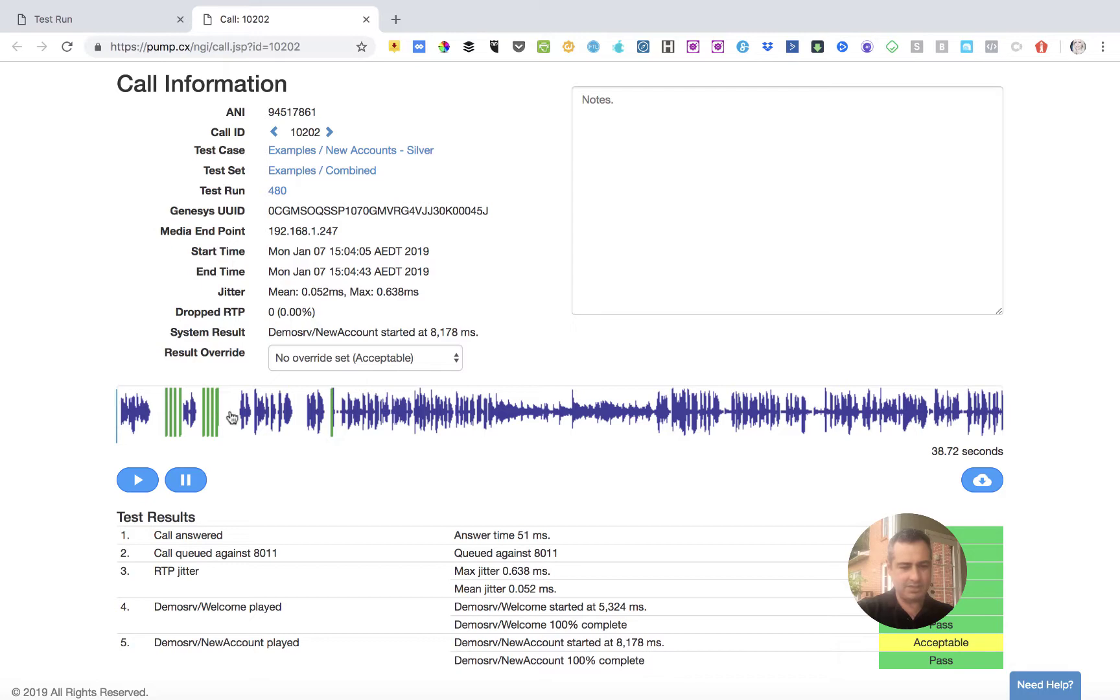
click(273, 131)
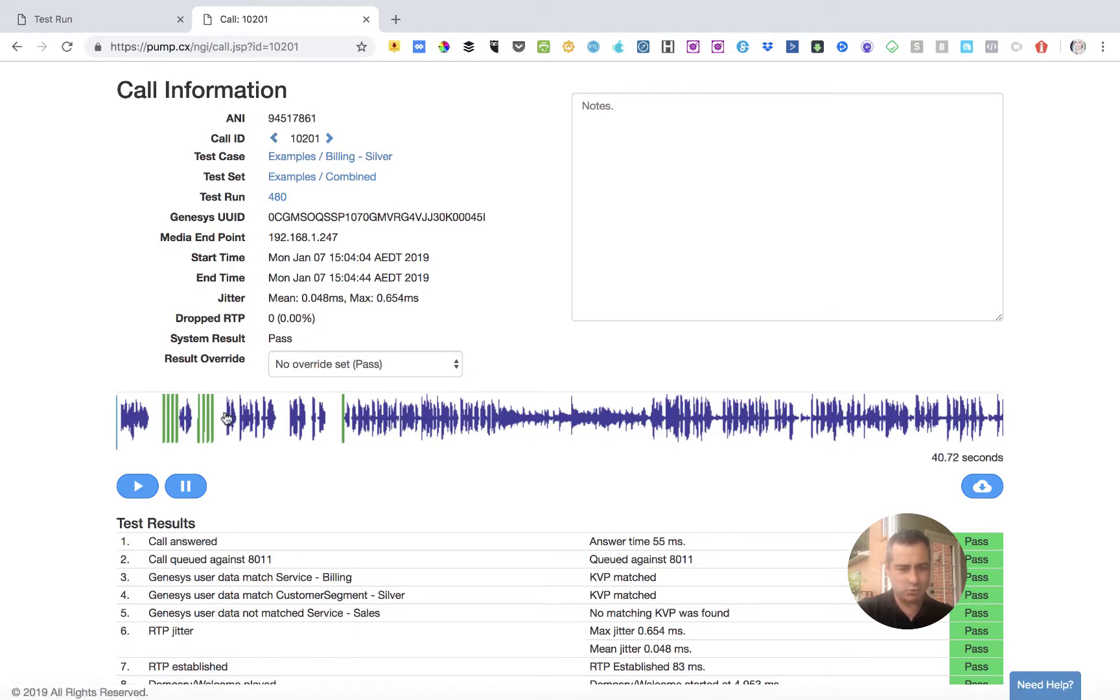
click(328, 140)
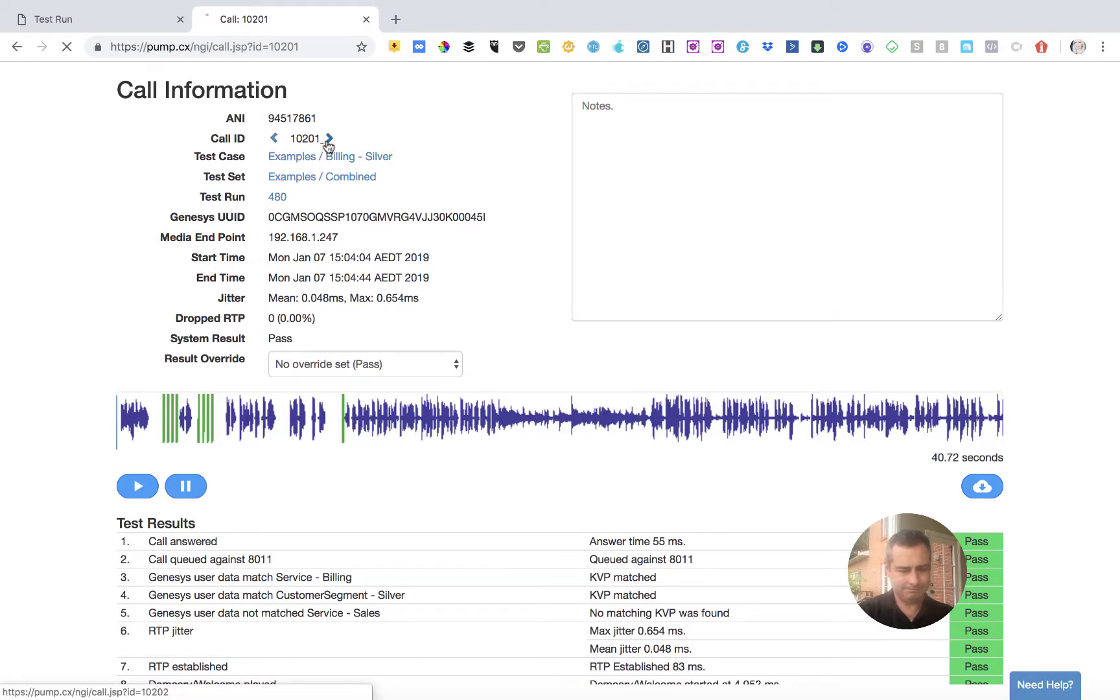
scroll(415, 412, down, 1)
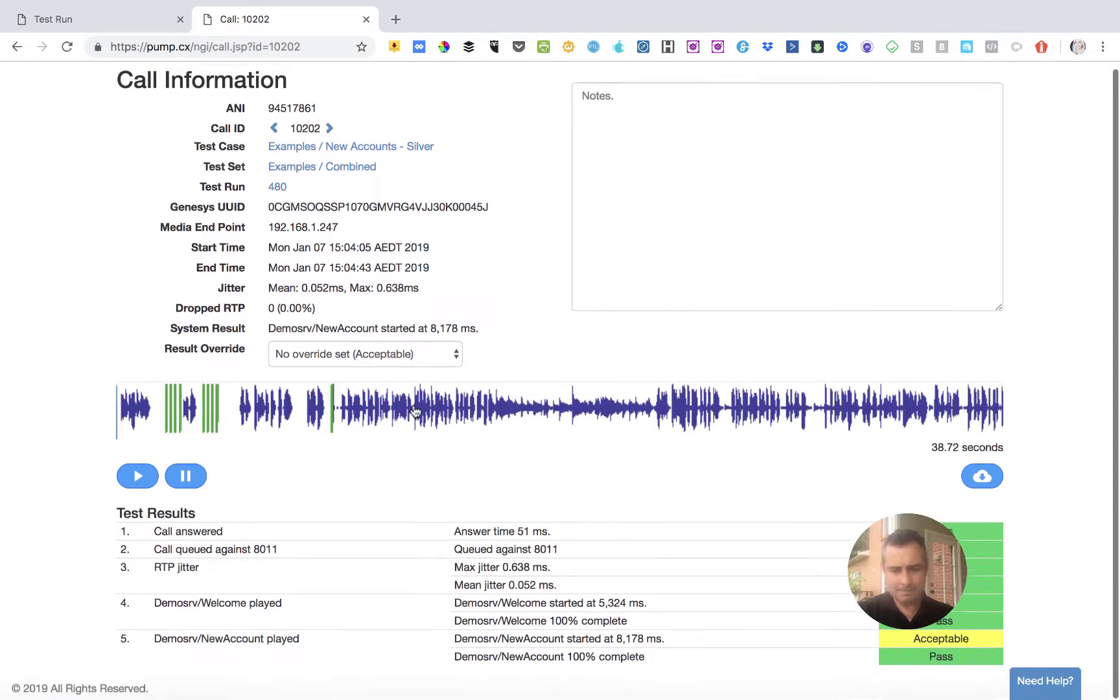
click(366, 20)
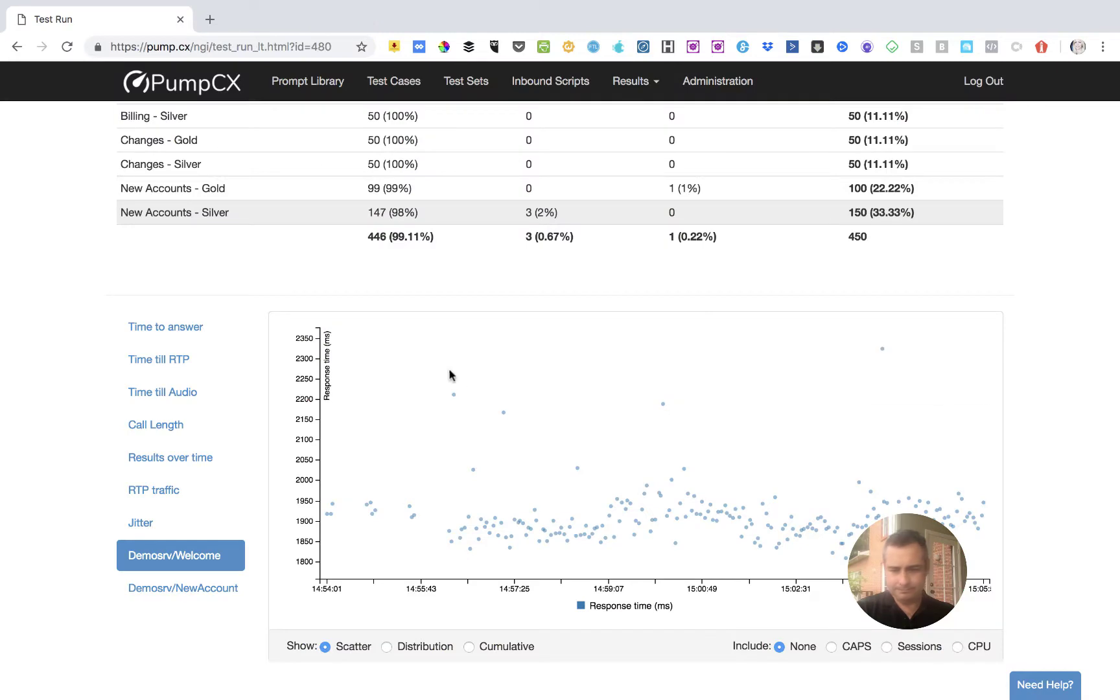
Step: List the calls of test run 480 and filter them to the Unsatisfactory result
scroll(458, 374, up, 6)
scroll(458, 375, down, 3)
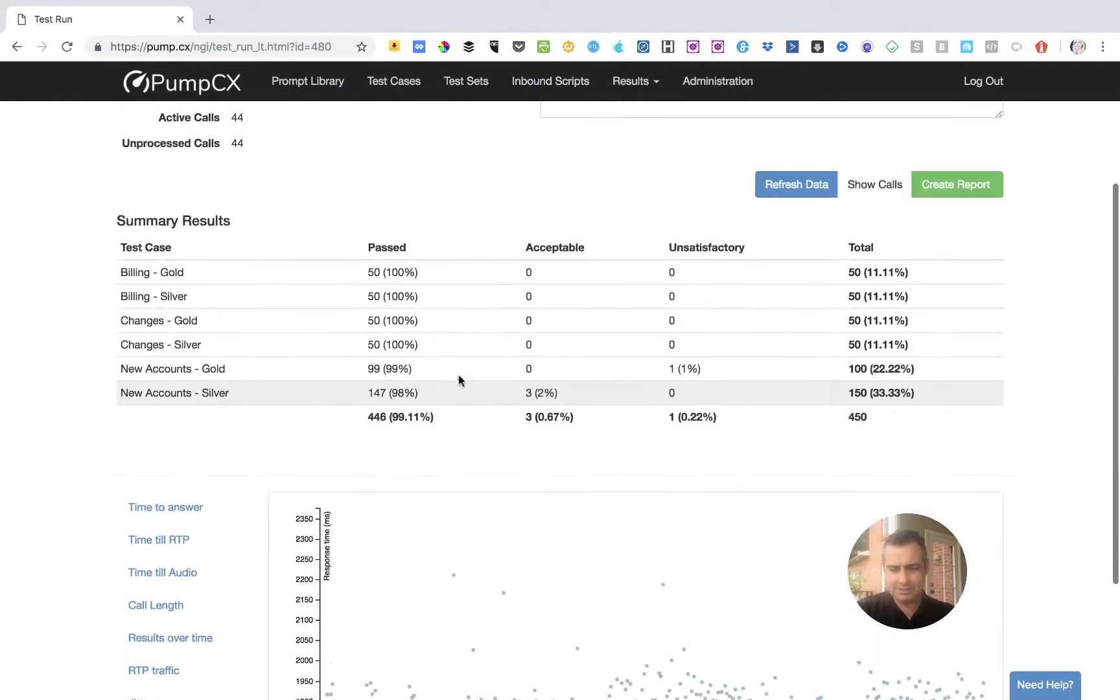
scroll(458, 379, down, 2)
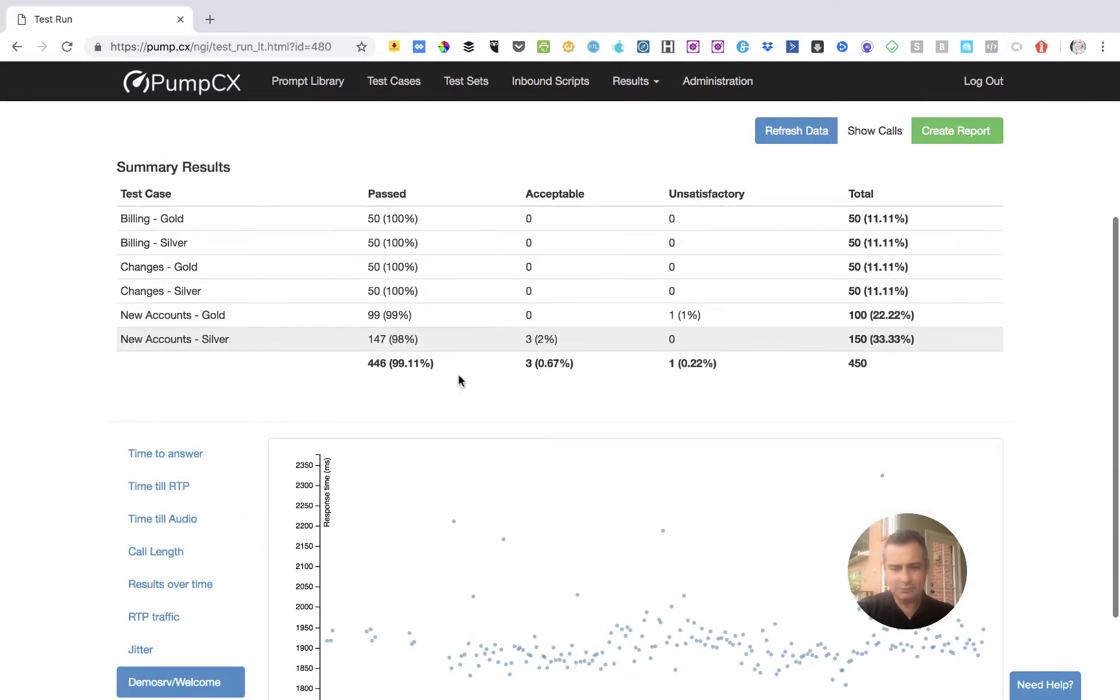
click(862, 133)
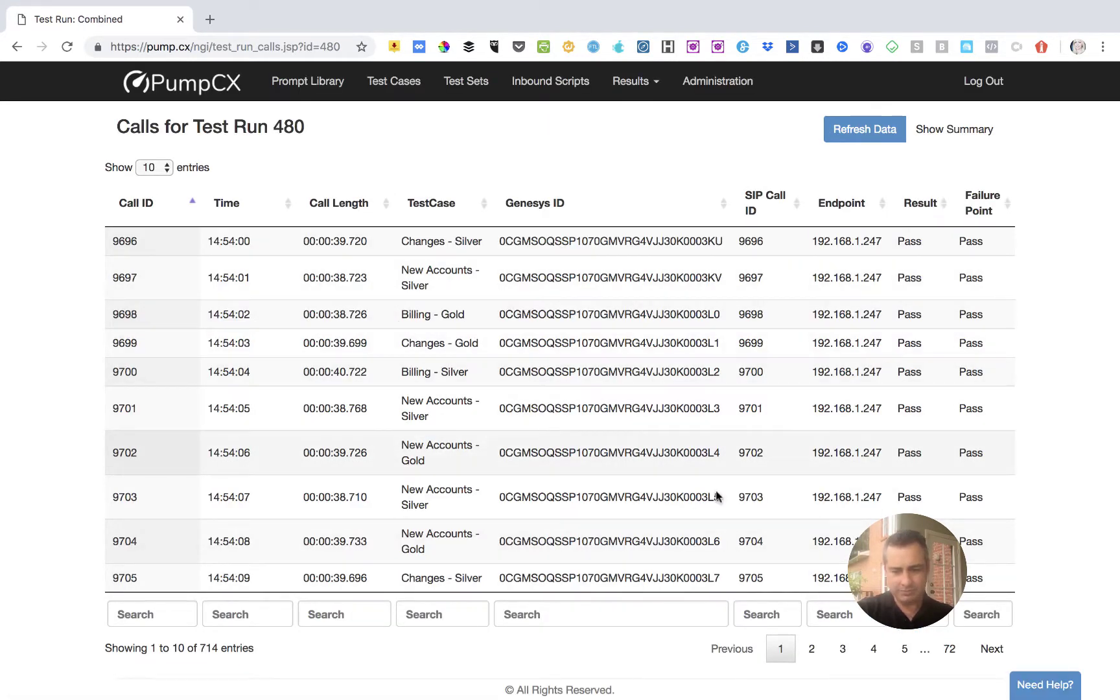
click(914, 614)
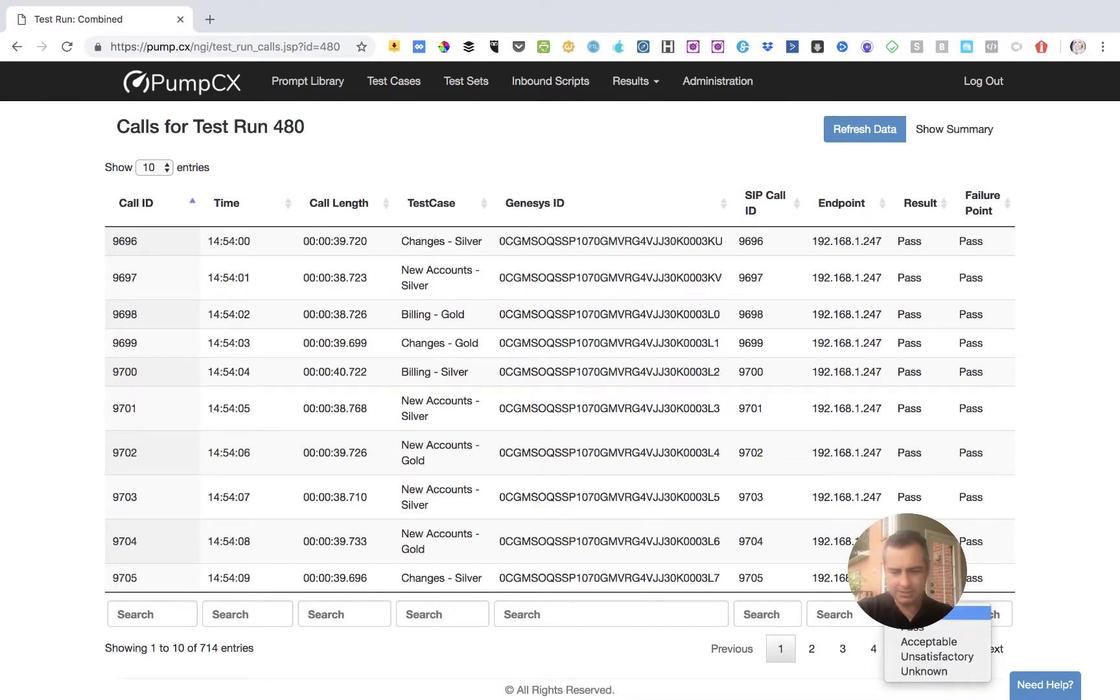
click(924, 656)
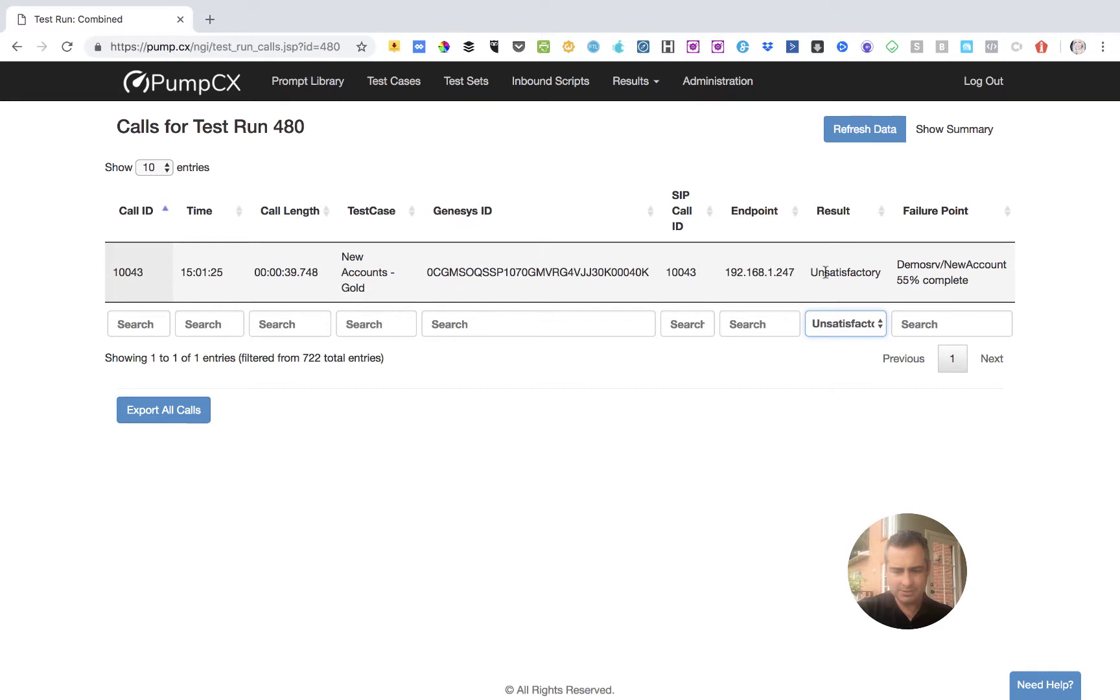
Step: Open the filtered New Accounts - Gold call, review its test results and play its recording
click(824, 273)
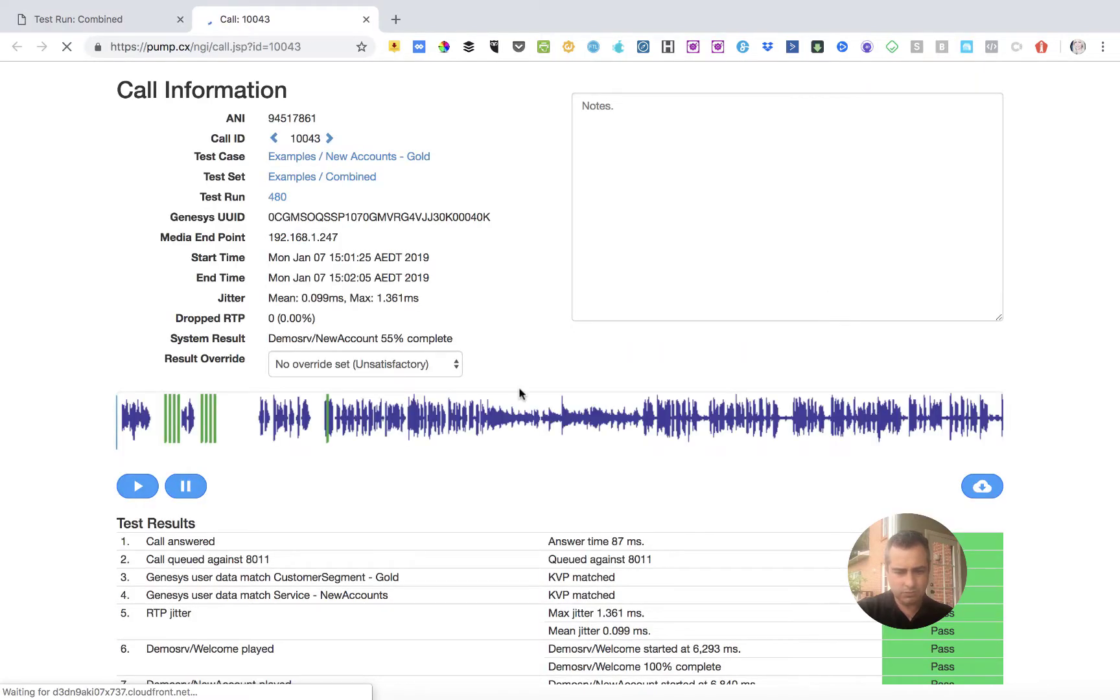
scroll(408, 457, down, 1)
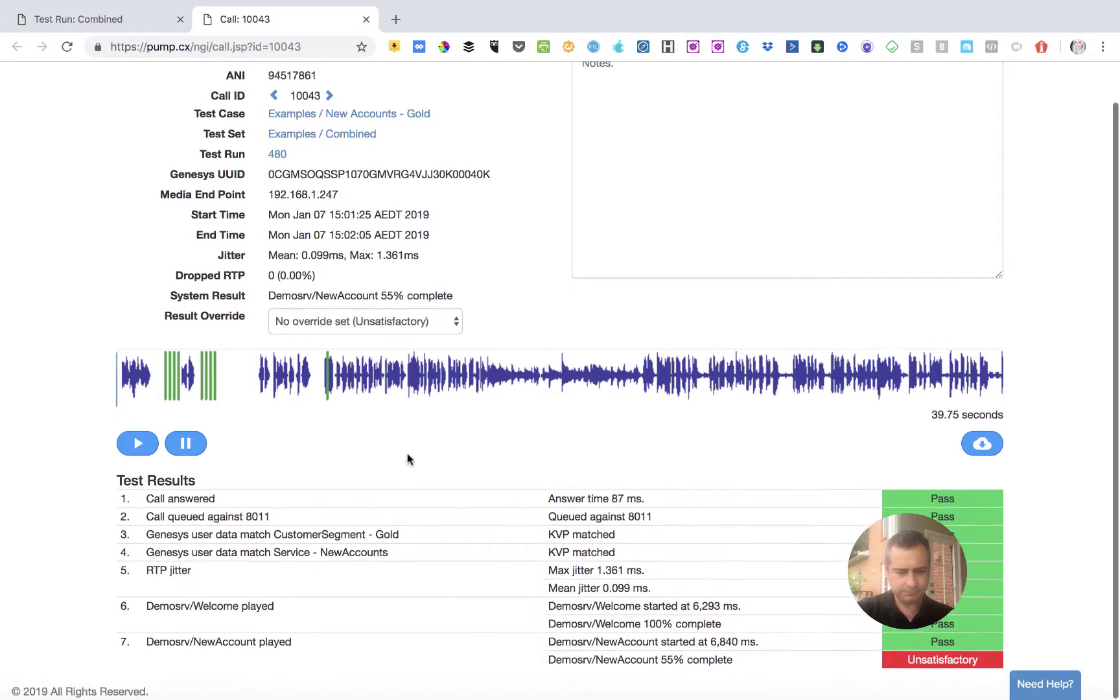
click(146, 443)
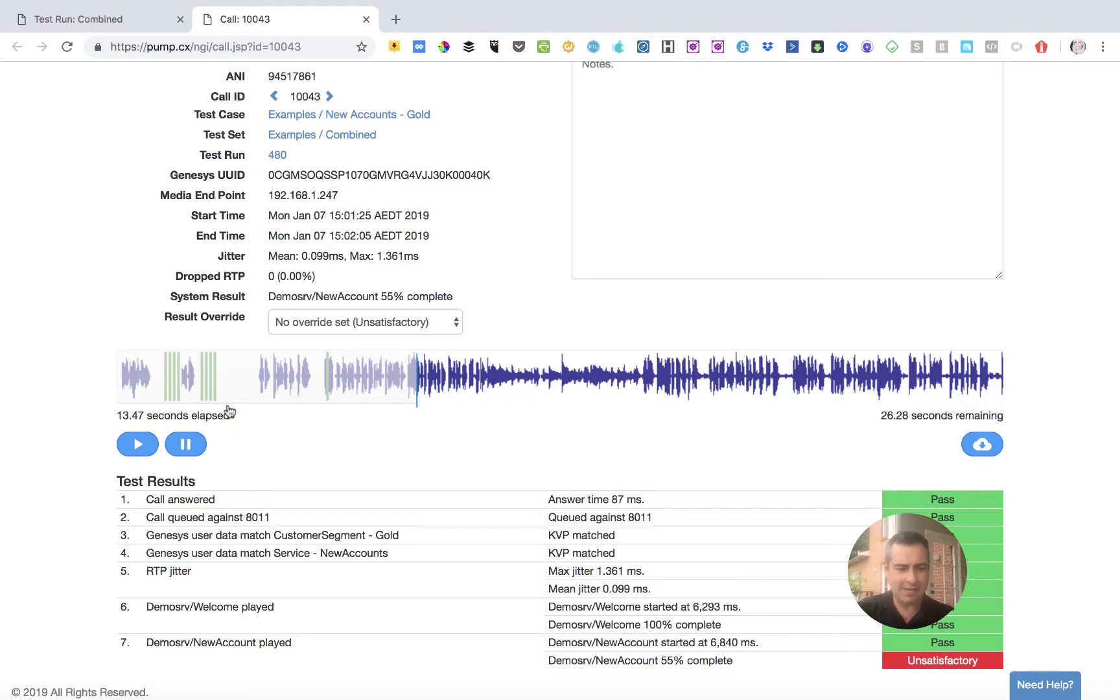
Step: Check the recording's waveform at the end of the tones, the start of the welcome audio and the gap before the next prompt
click(219, 389)
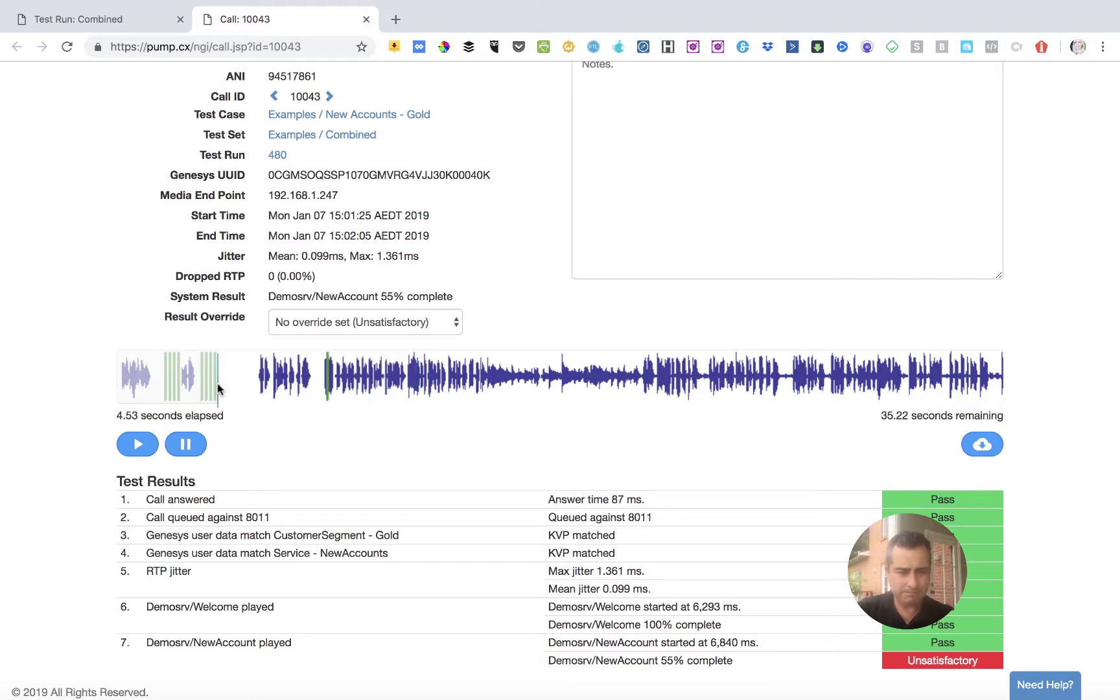
click(261, 389)
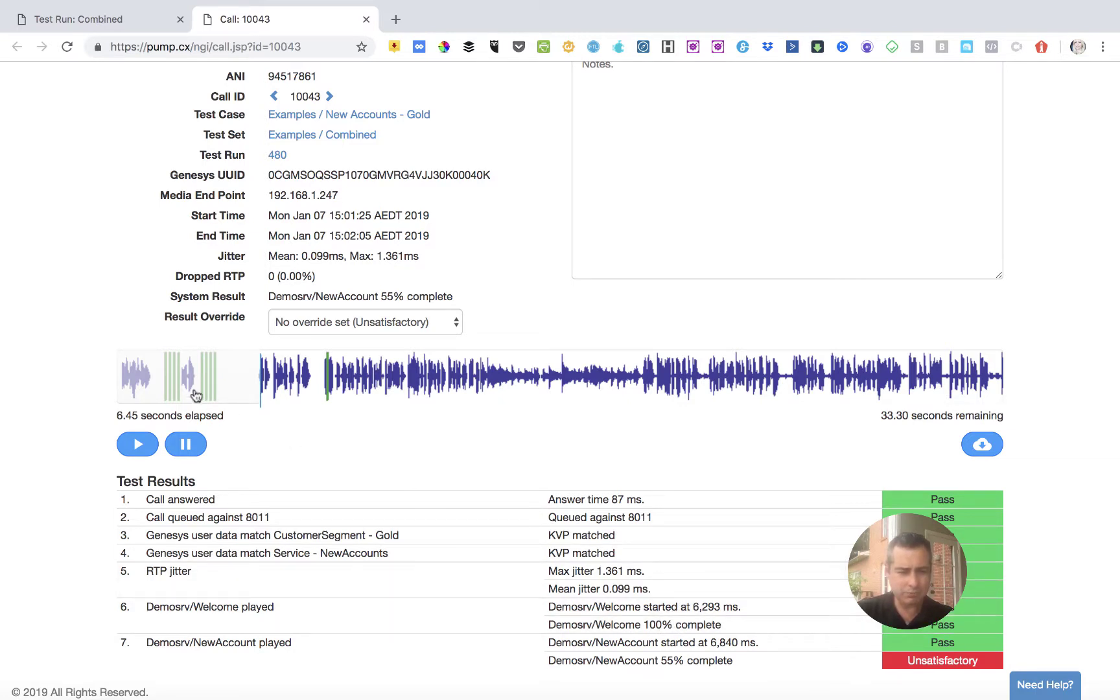
click(246, 389)
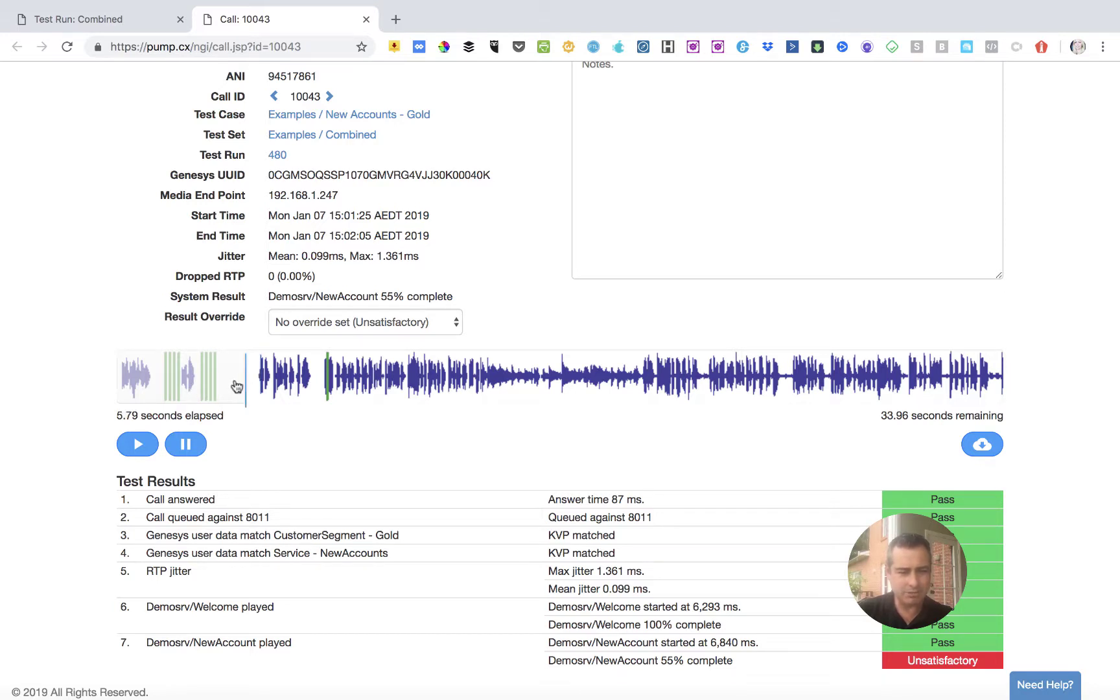
click(323, 384)
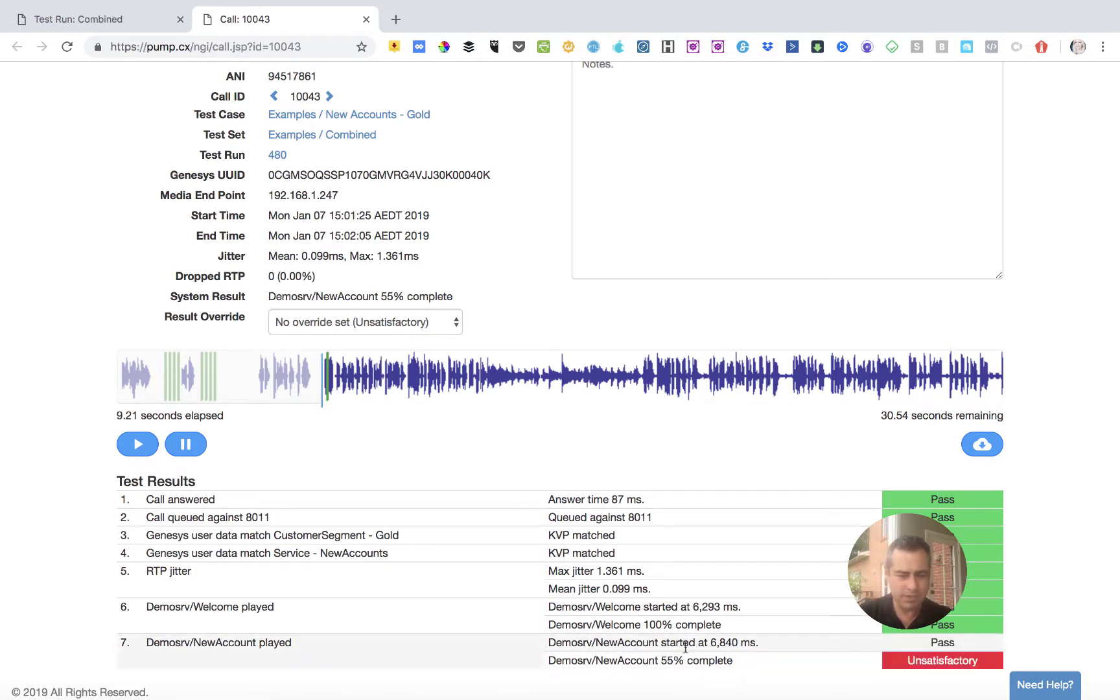
click(314, 401)
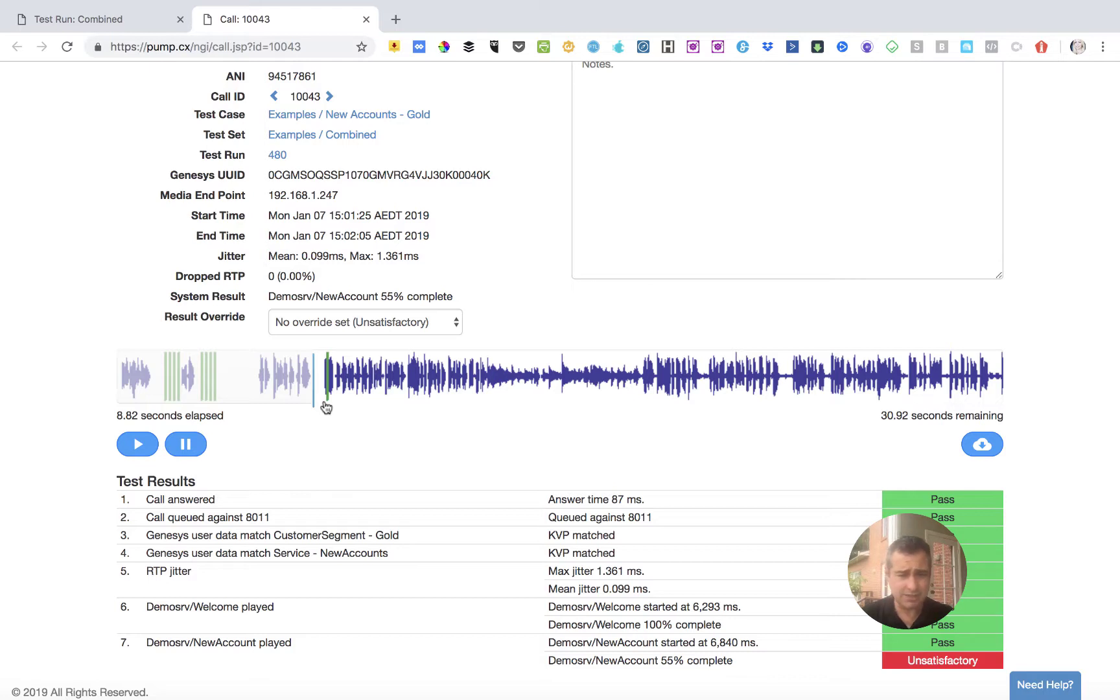
Step: Measure the silence between the last tones and the welcome audio on the waveform, dismiss the prompt extraction, and close the call
click(257, 379)
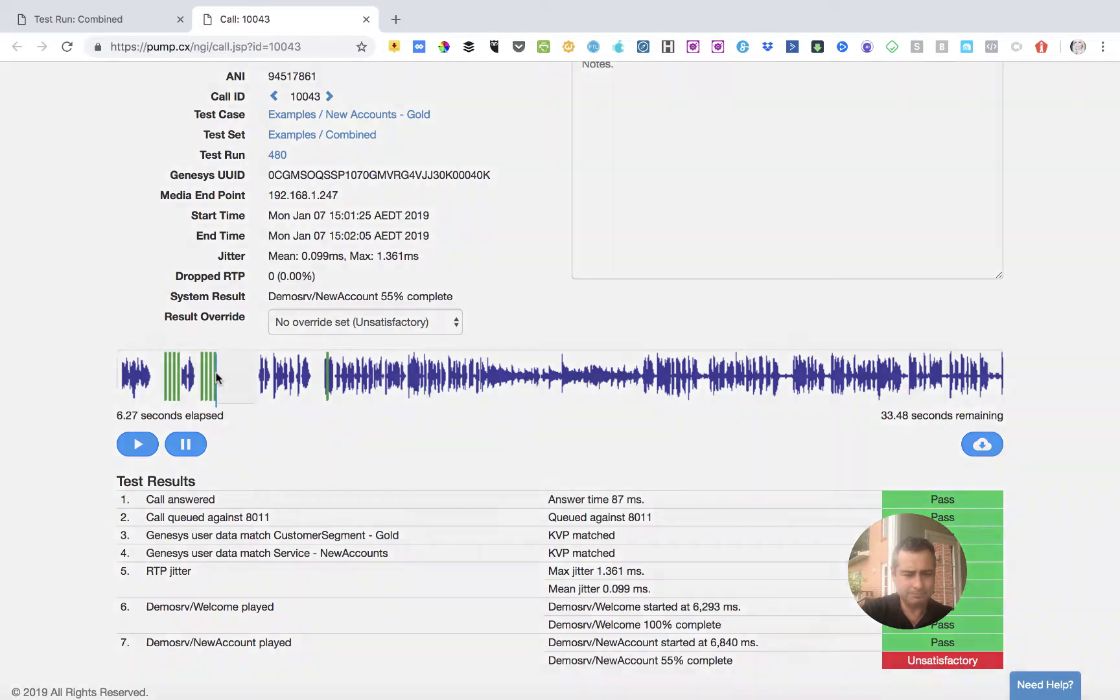
drag(217, 379, 217, 379)
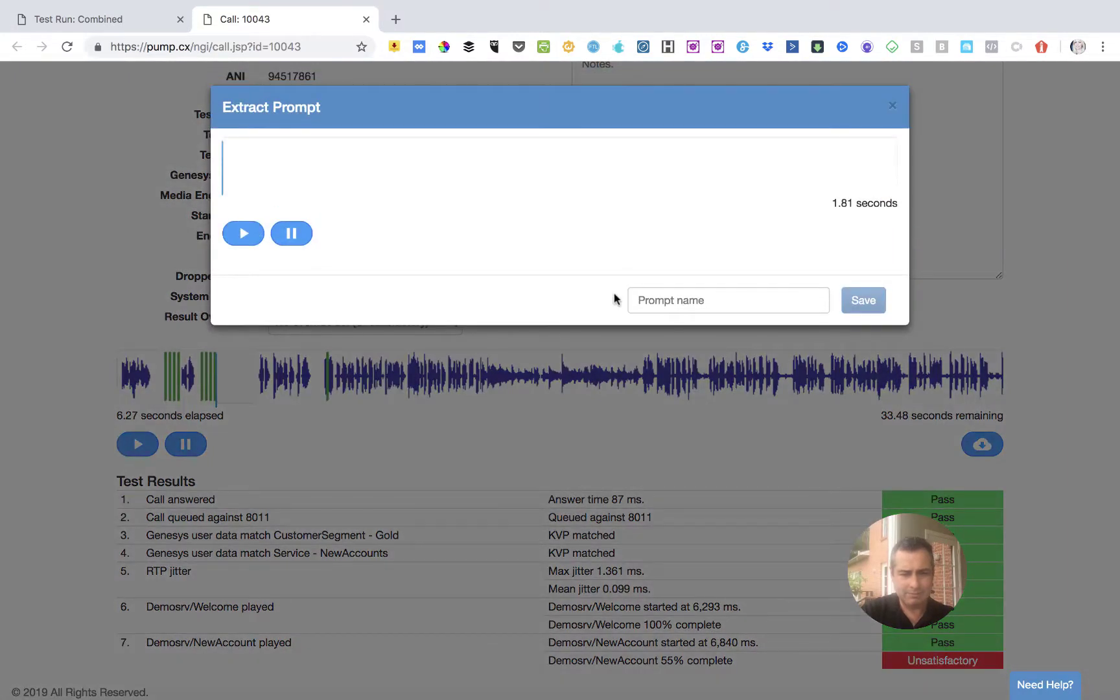
click(891, 106)
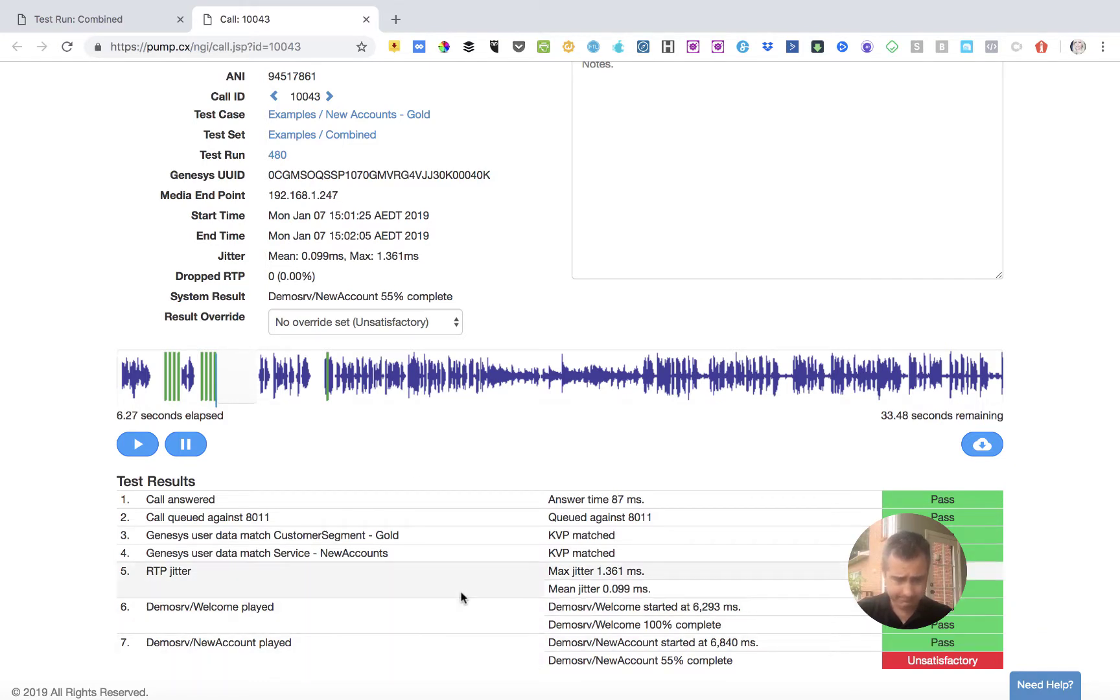
click(482, 389)
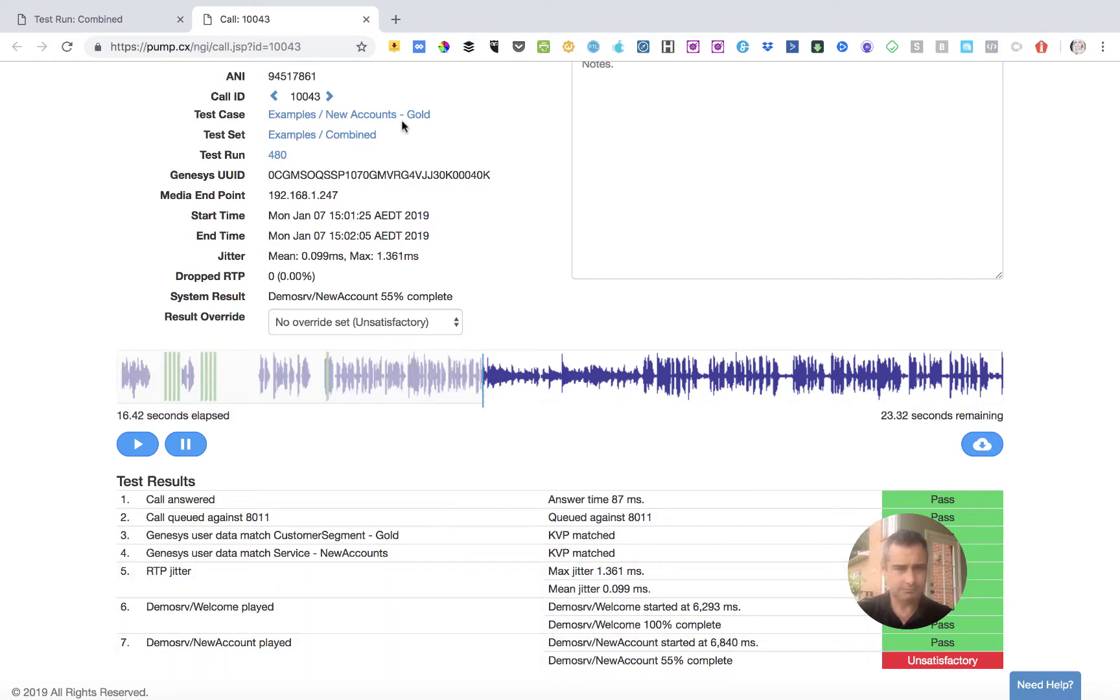
click(363, 19)
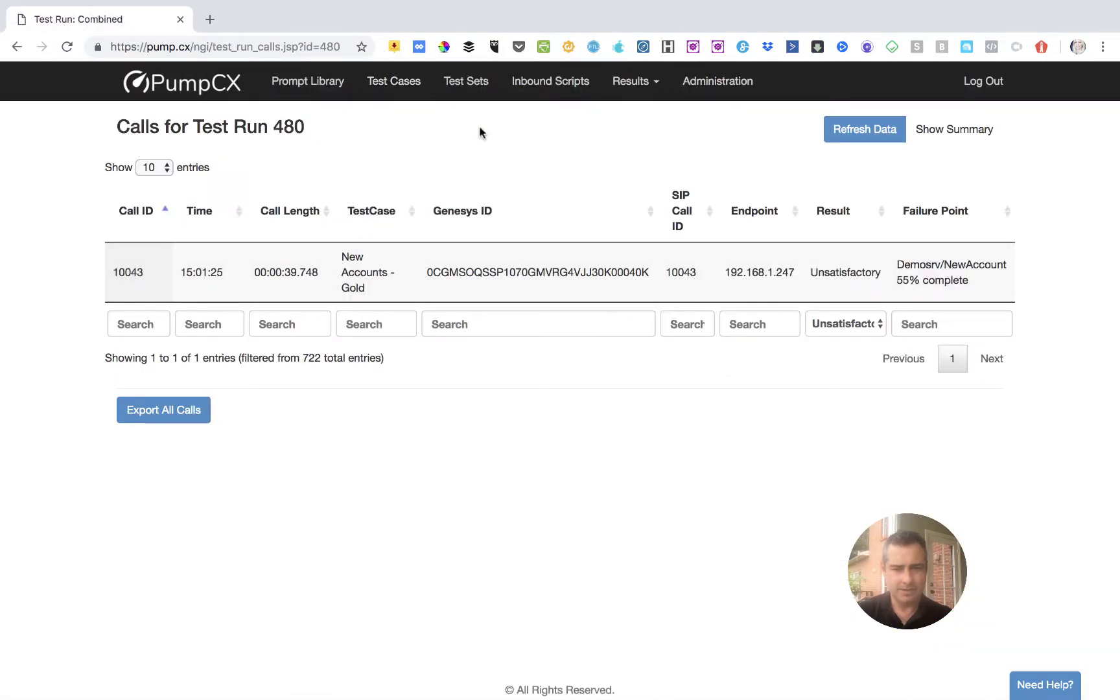
Step: From the dashboard, raise the running test's limits to 100 max calls and 2 max CAPS
click(190, 89)
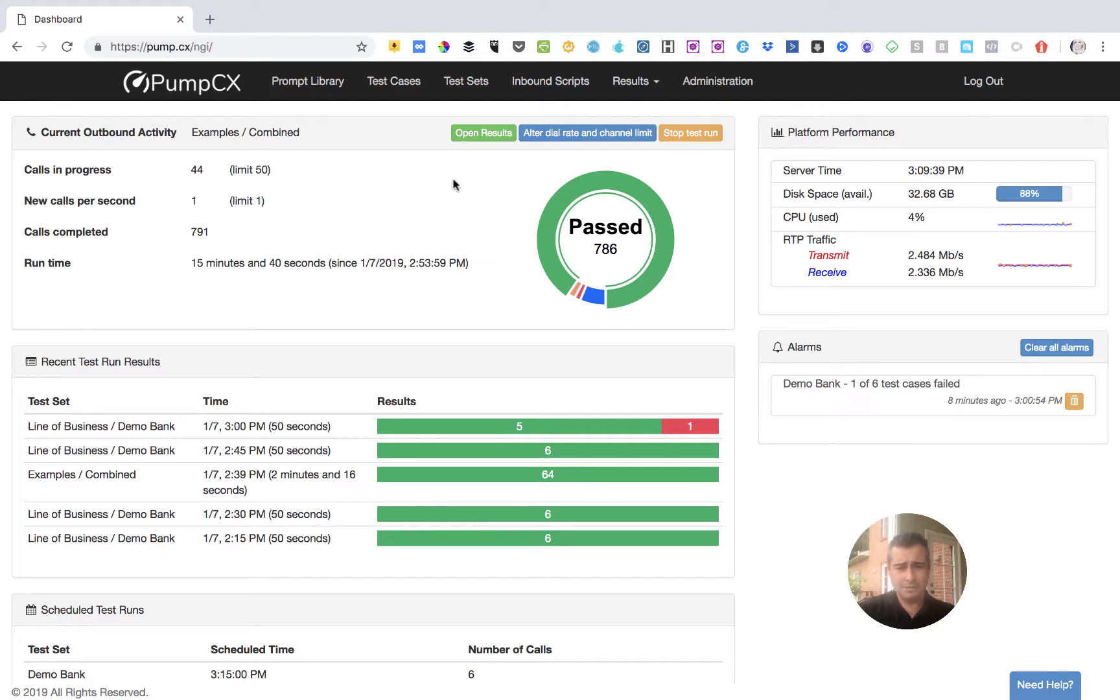
click(554, 136)
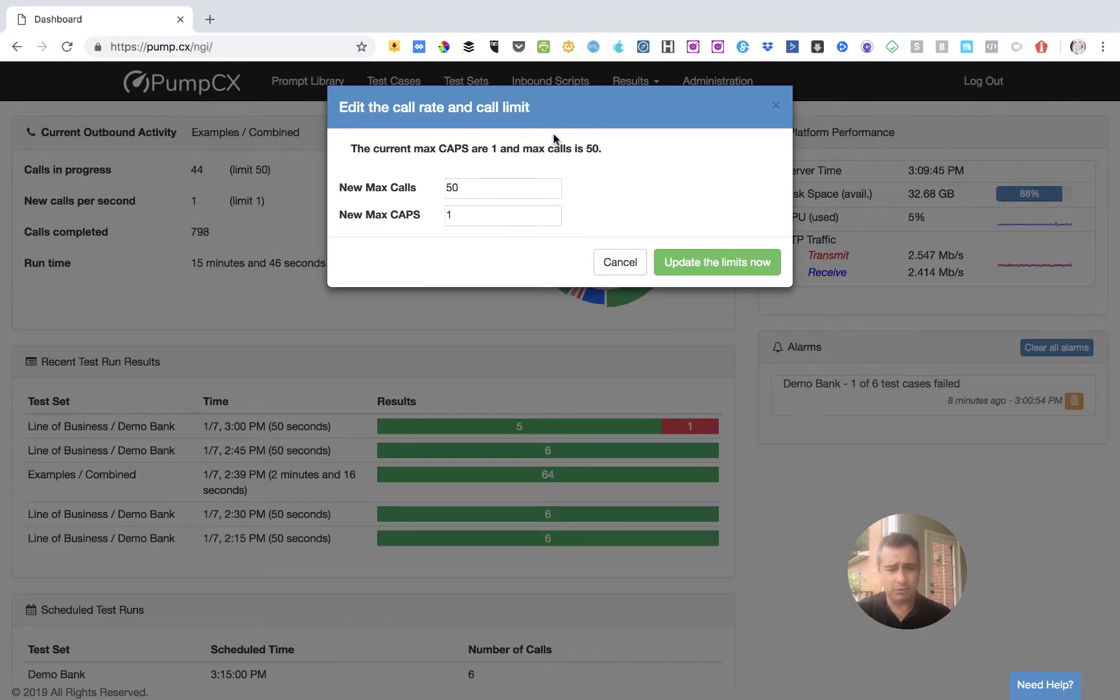
click(478, 212)
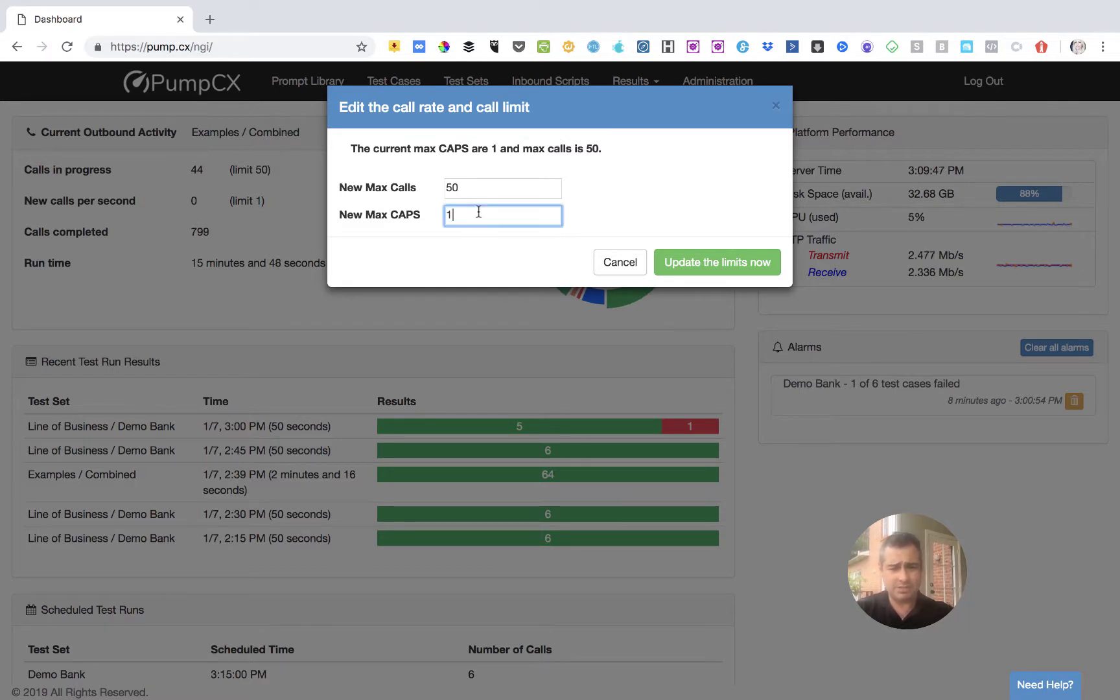
key(BackSpace)
text(2)
key(shift+Tab)
text(100)
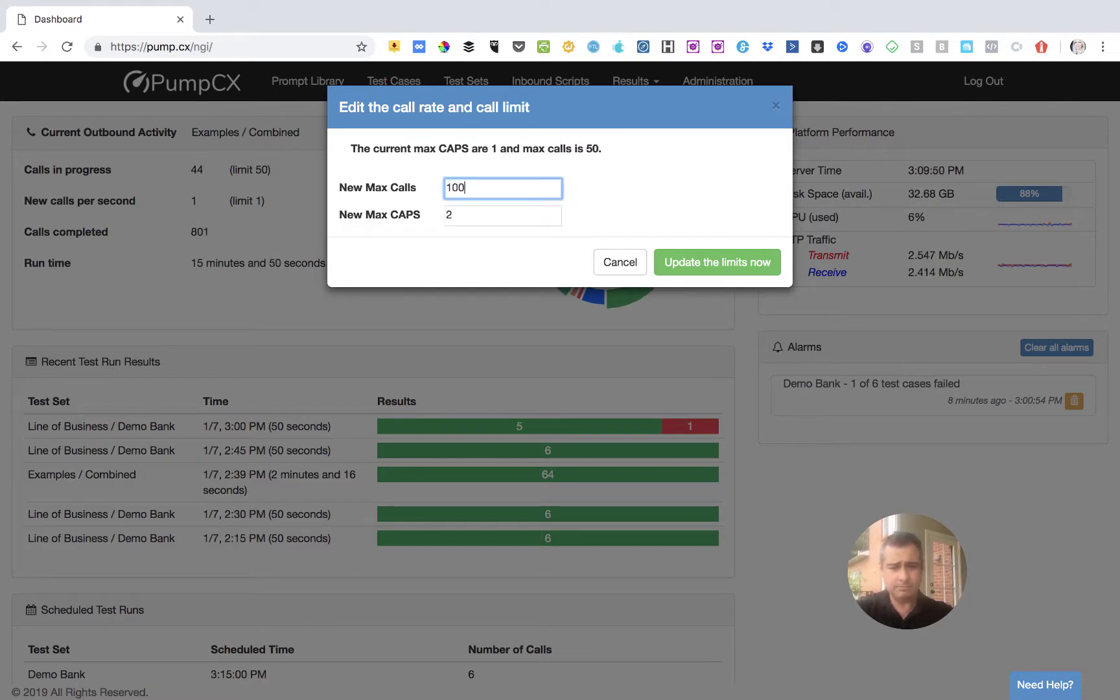
click(731, 271)
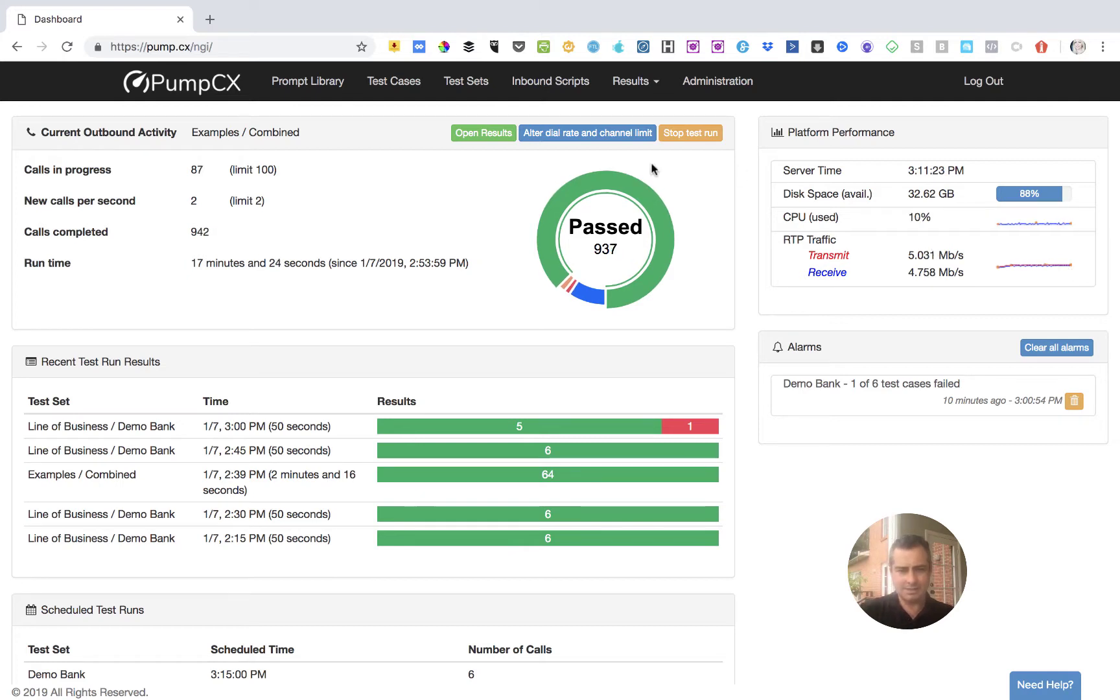
Step: Raise the running test's limits to 400 max calls and 4 max CAPS
click(568, 134)
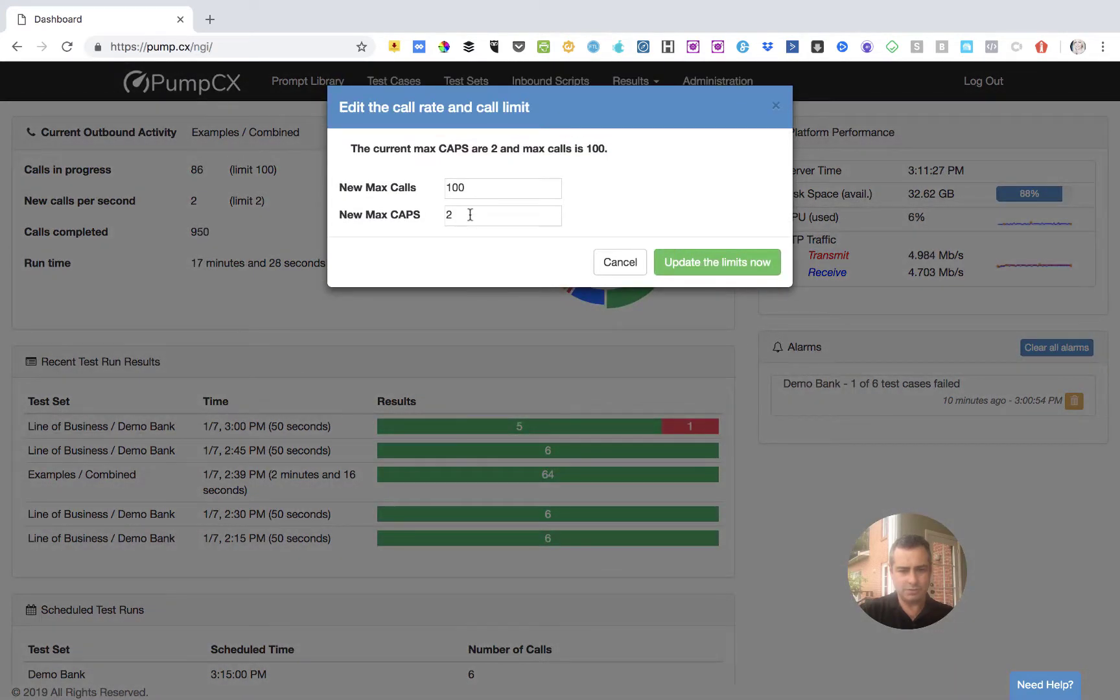
click(470, 215)
text(4)
key(Tab)
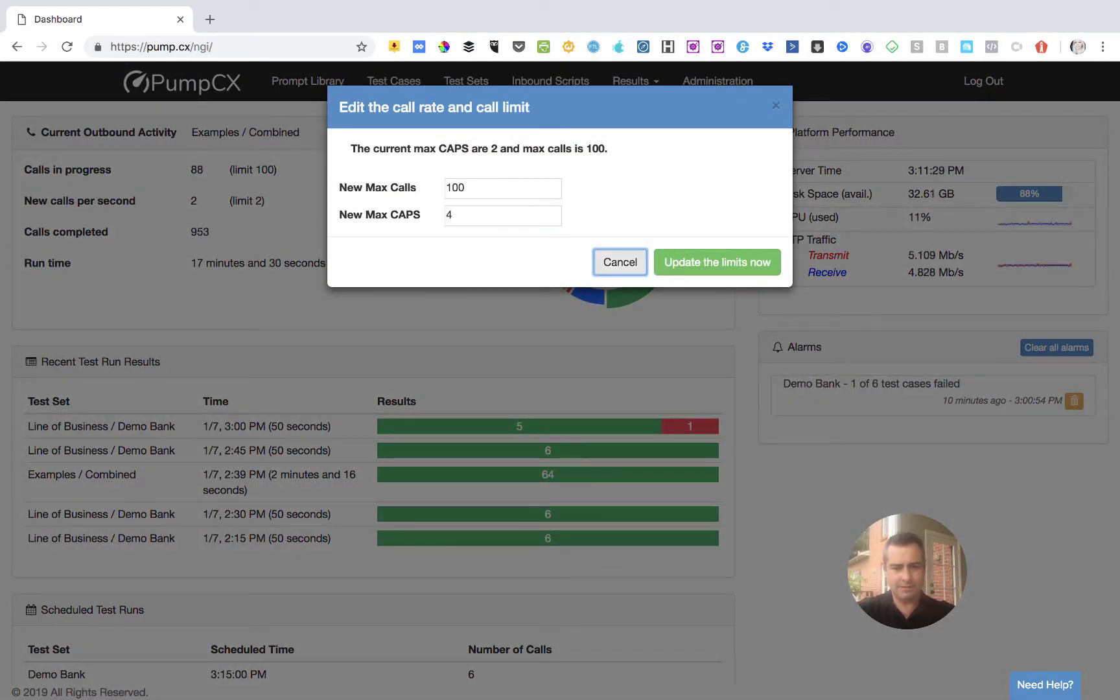
key(shift+Tab)
key(shift+Tab)
text(400)
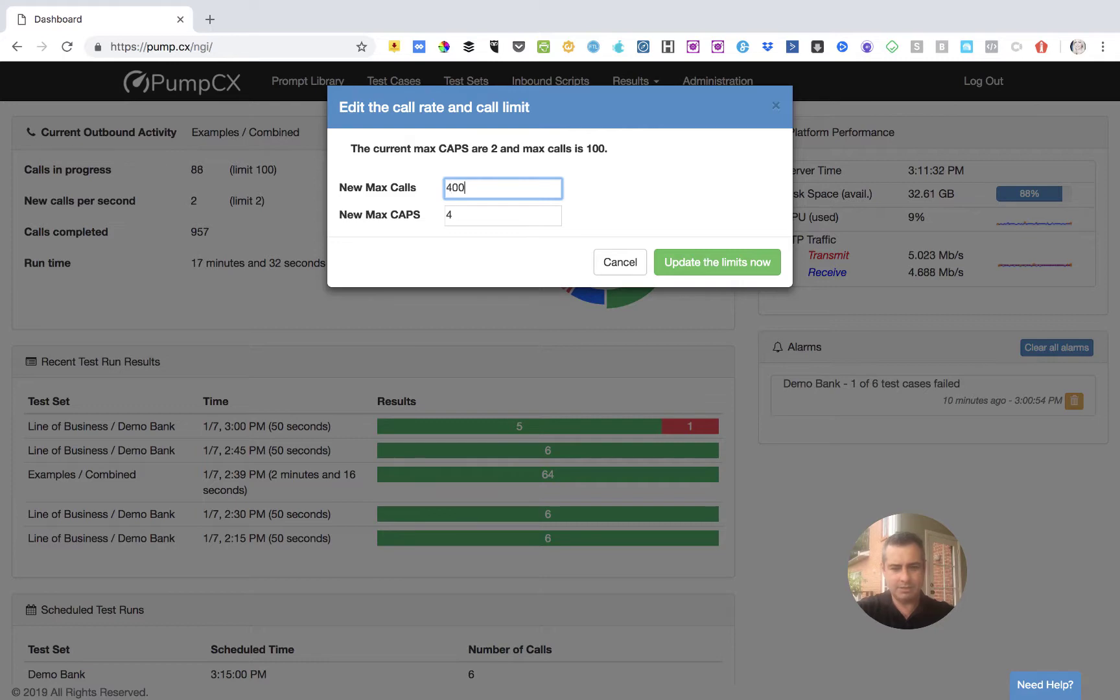
click(689, 267)
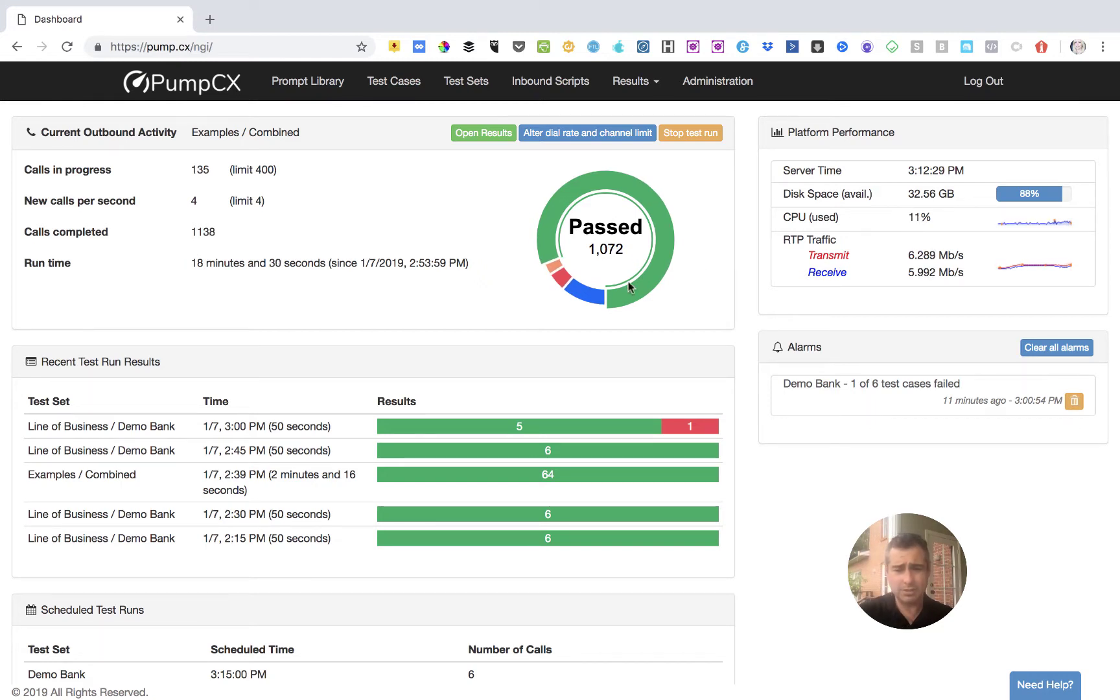
Step: Open the running test's results, review the summary by test case, and view the RTP traffic chart
mouse_move(563, 282)
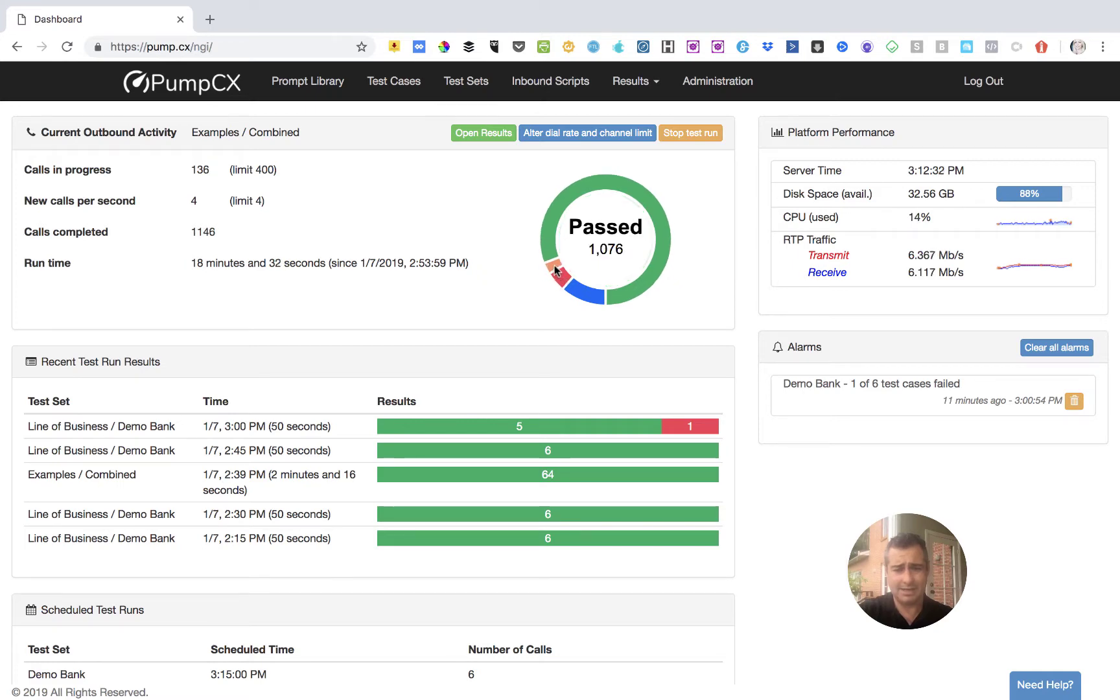
click(484, 133)
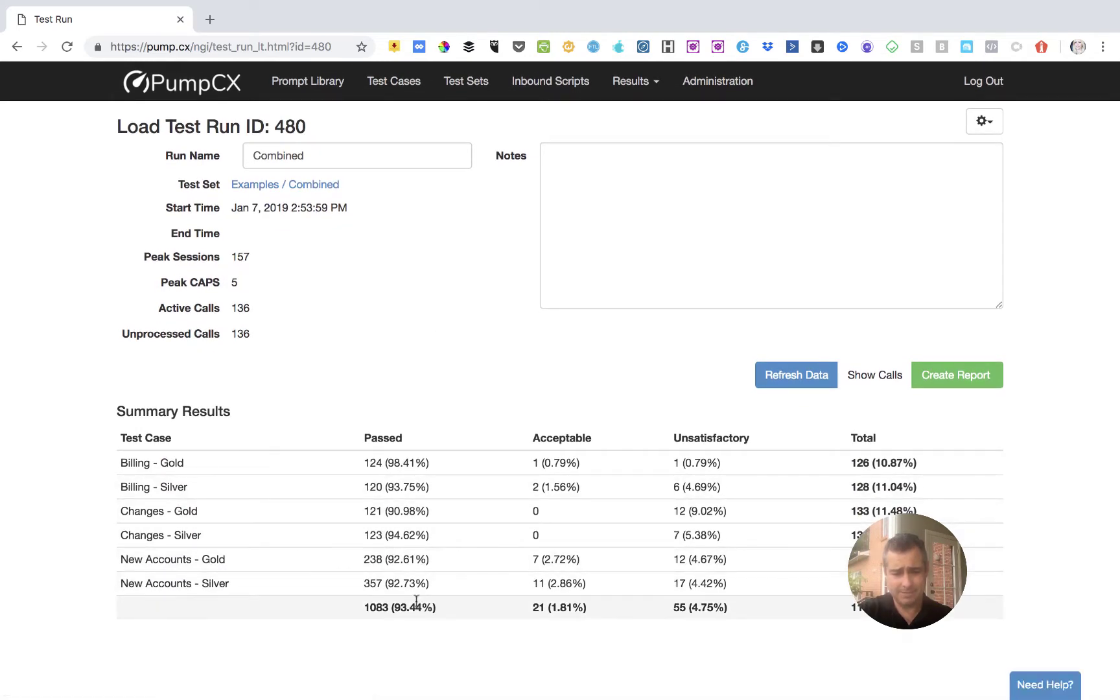
scroll(424, 587, down, 6)
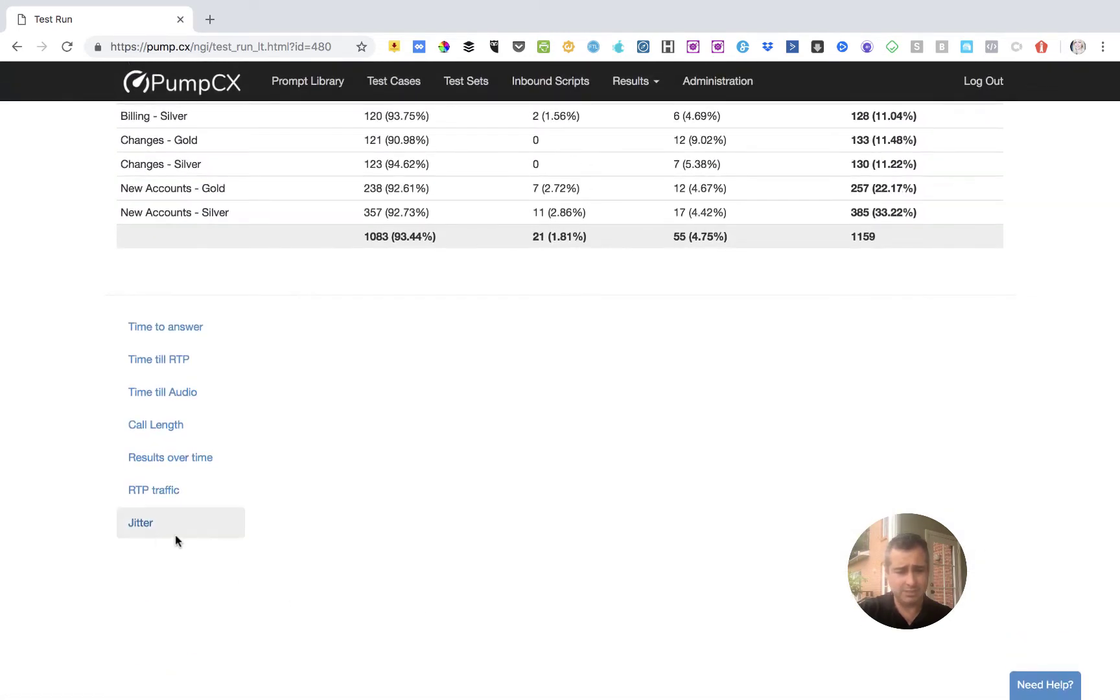
click(154, 489)
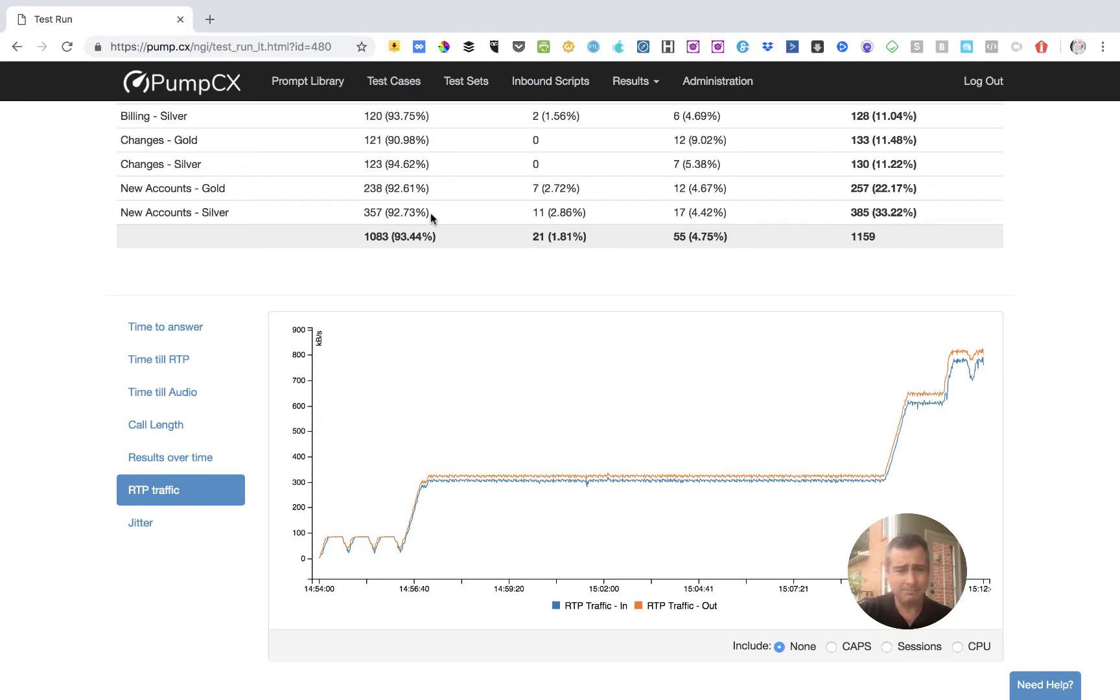
Step: Filter the charts to New Accounts - Silver and view the Time to answer, Demosrv/Welcome and Demosrv/NewAccount charts
click(252, 206)
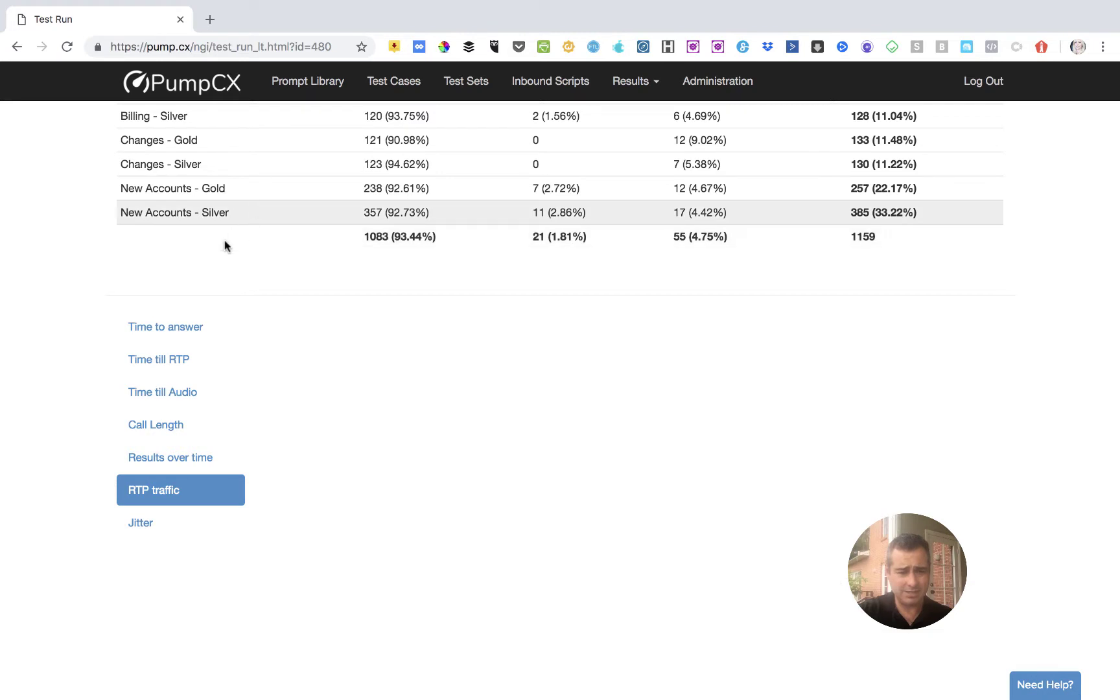
click(186, 320)
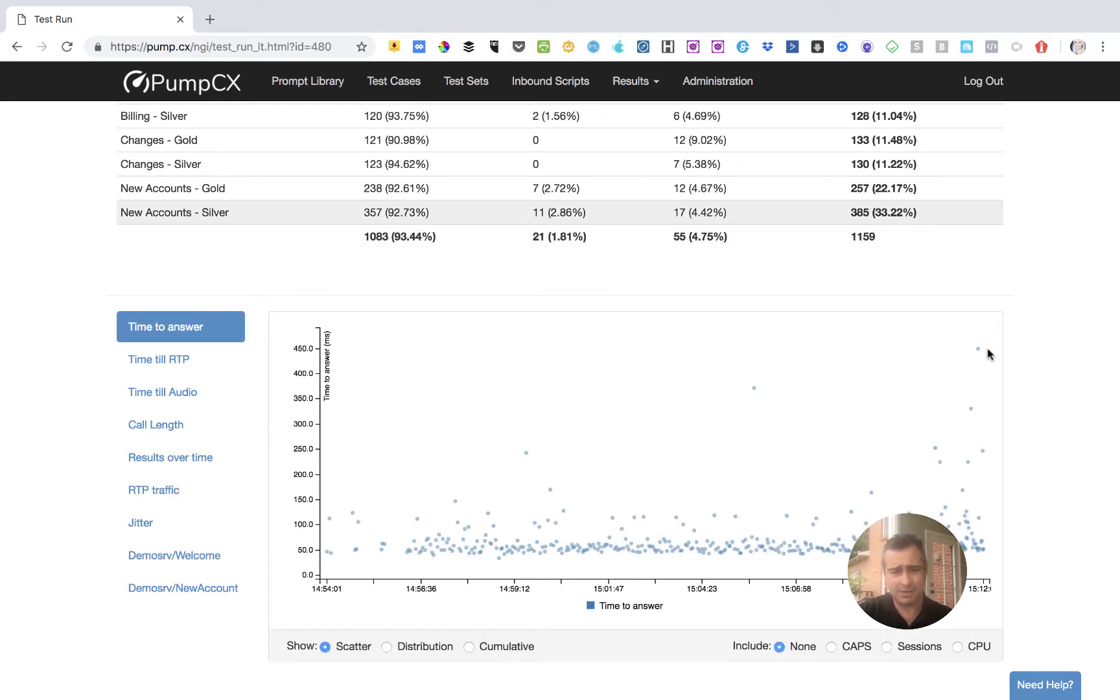
click(203, 558)
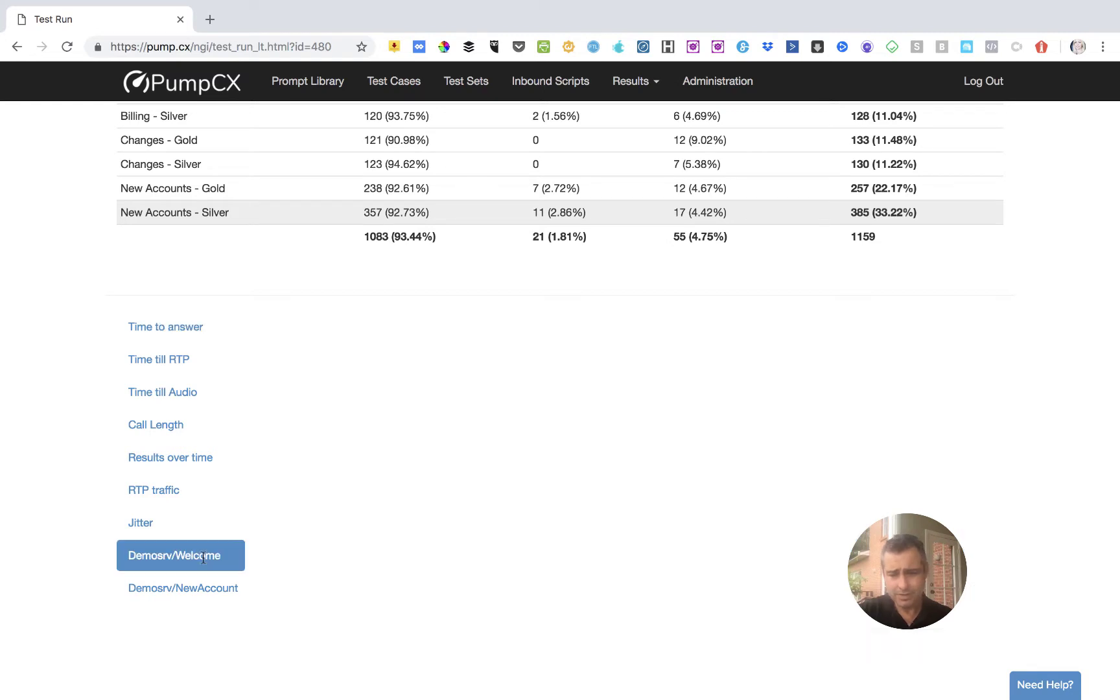
click(188, 586)
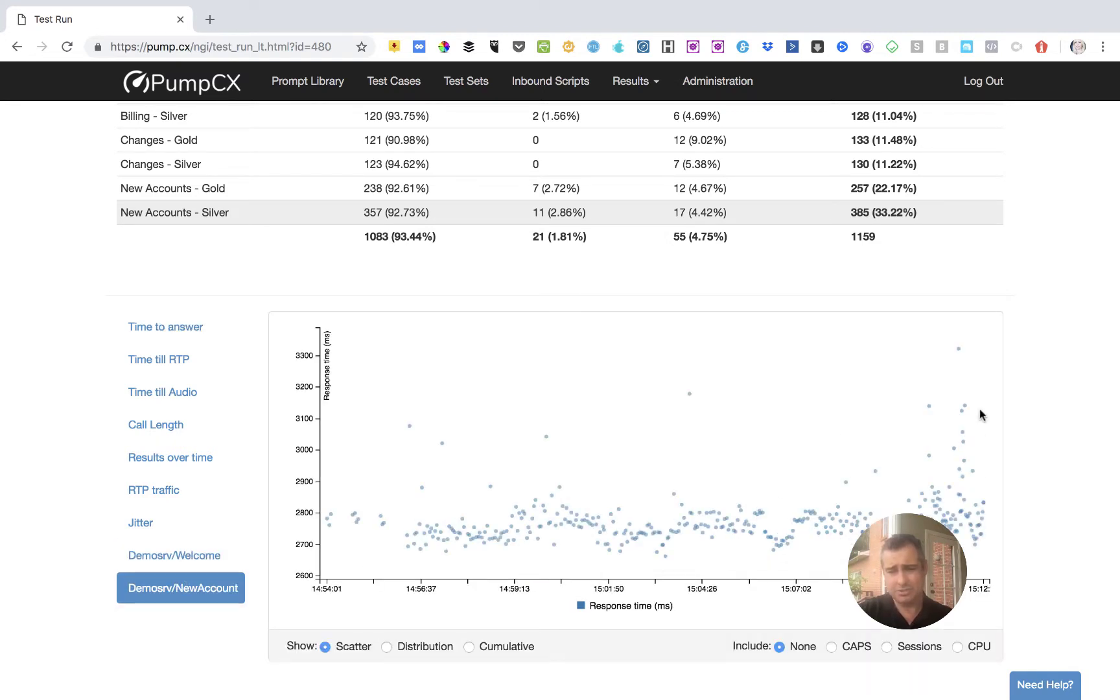
Step: Open the call behind the slowest response in the Demosrv/NewAccount chart, review its details, and close them
click(959, 356)
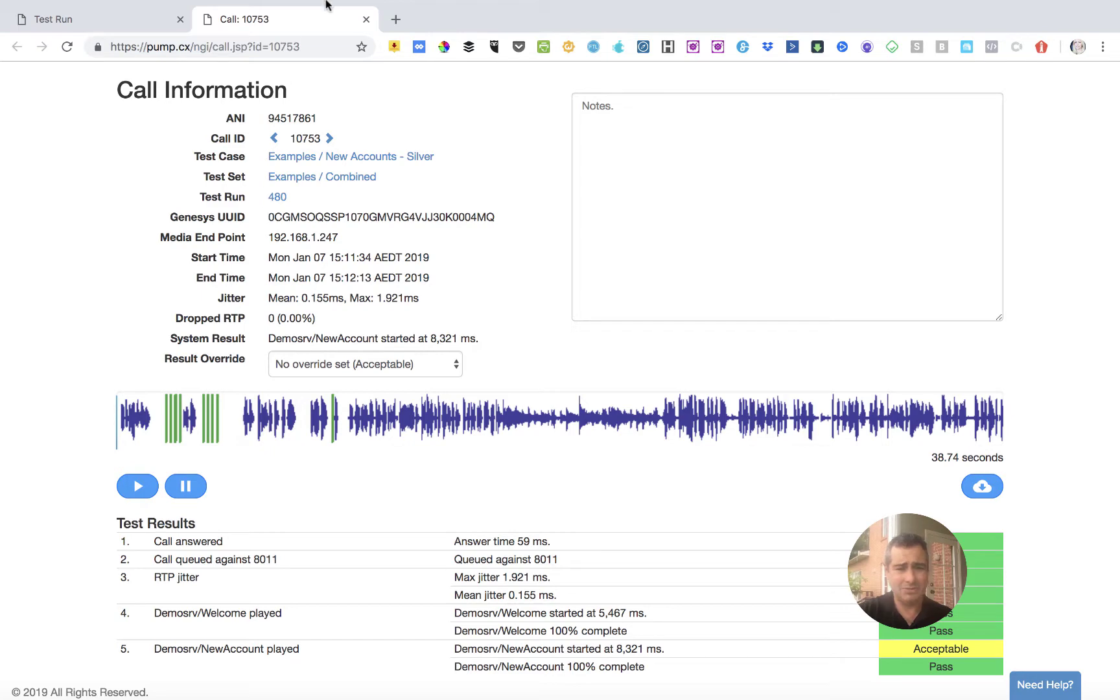
click(366, 22)
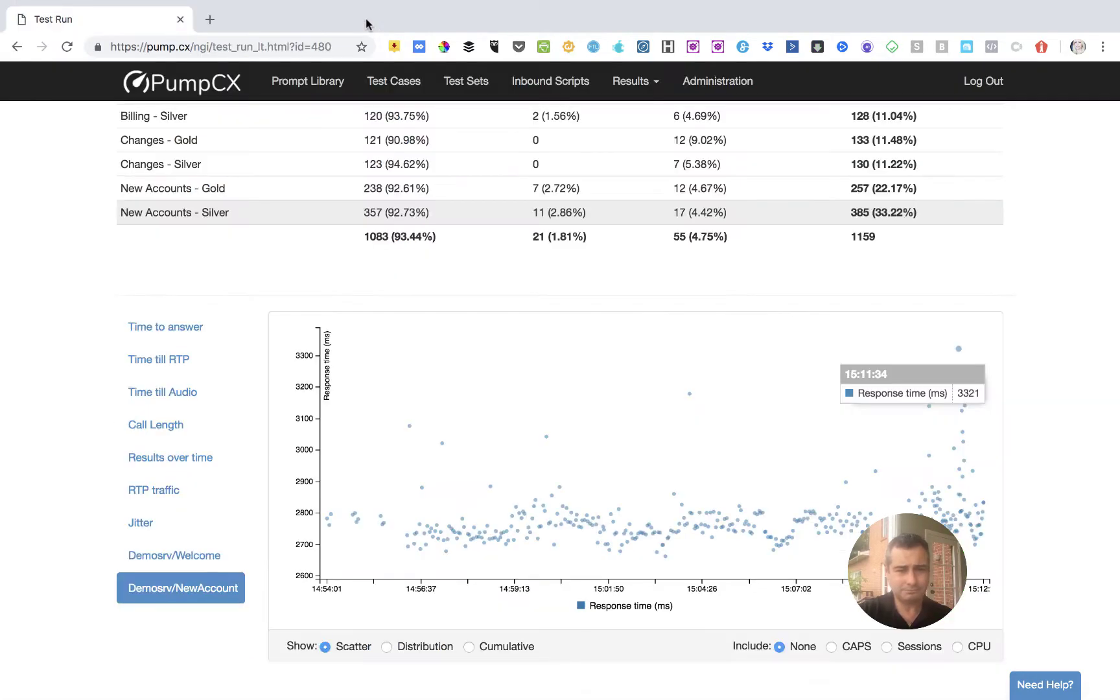
Step: From the dashboard, lower the running test's limits to 50 max calls and 2 max CAPS, and stop the test run
scroll(285, 230, up, 5)
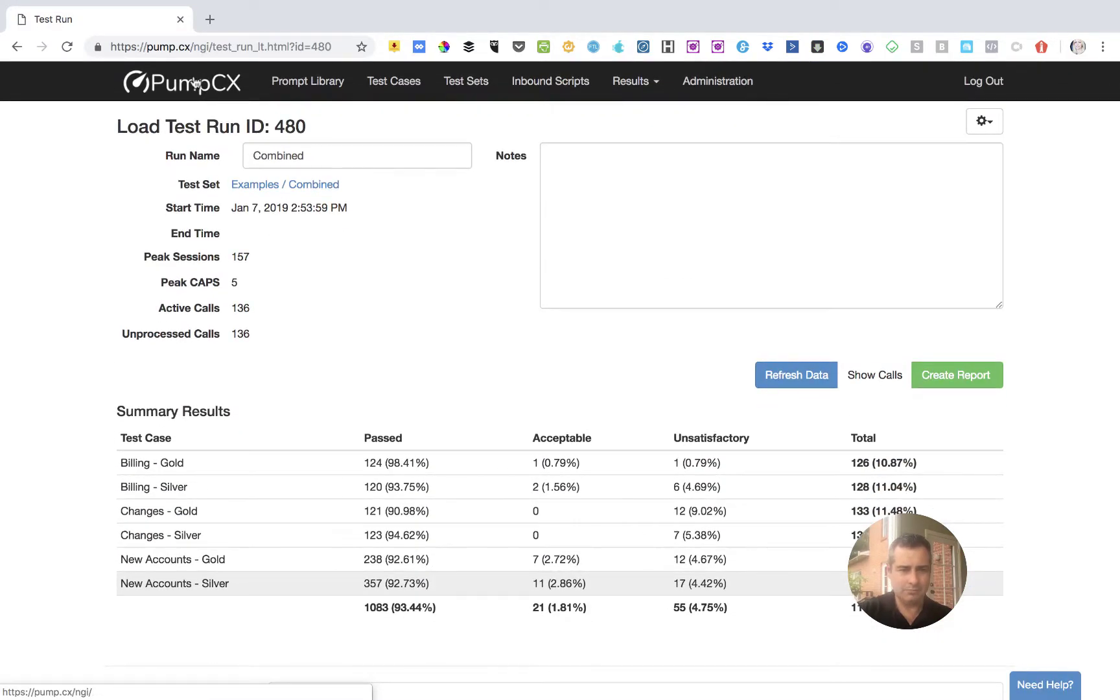
click(195, 83)
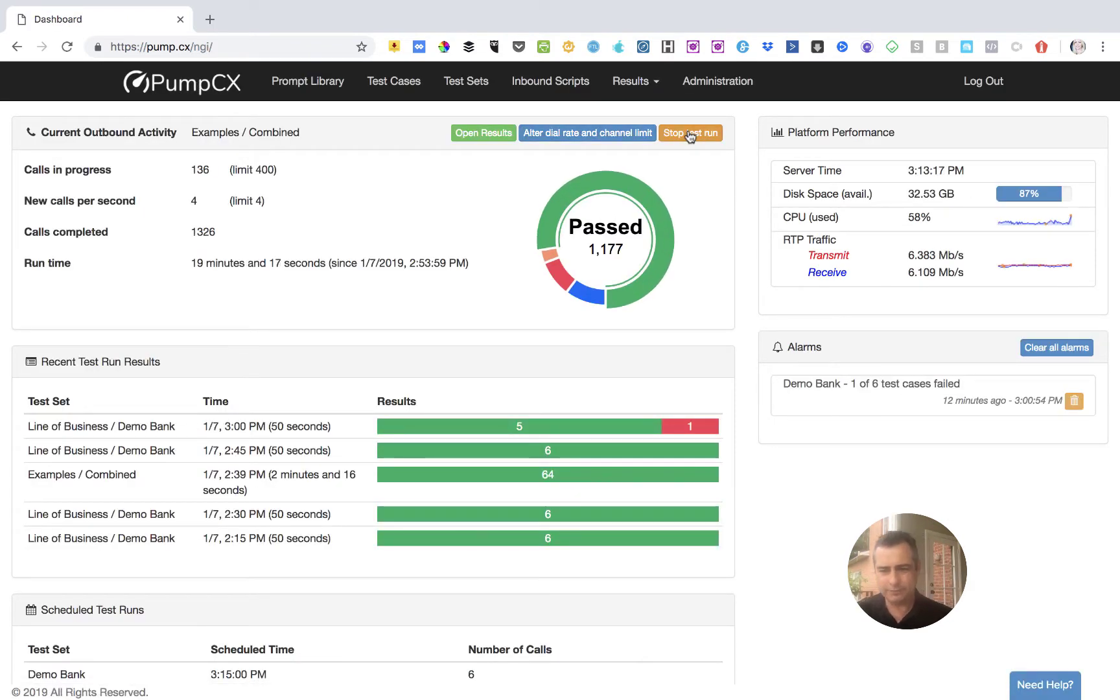
click(598, 134)
double_click(467, 186)
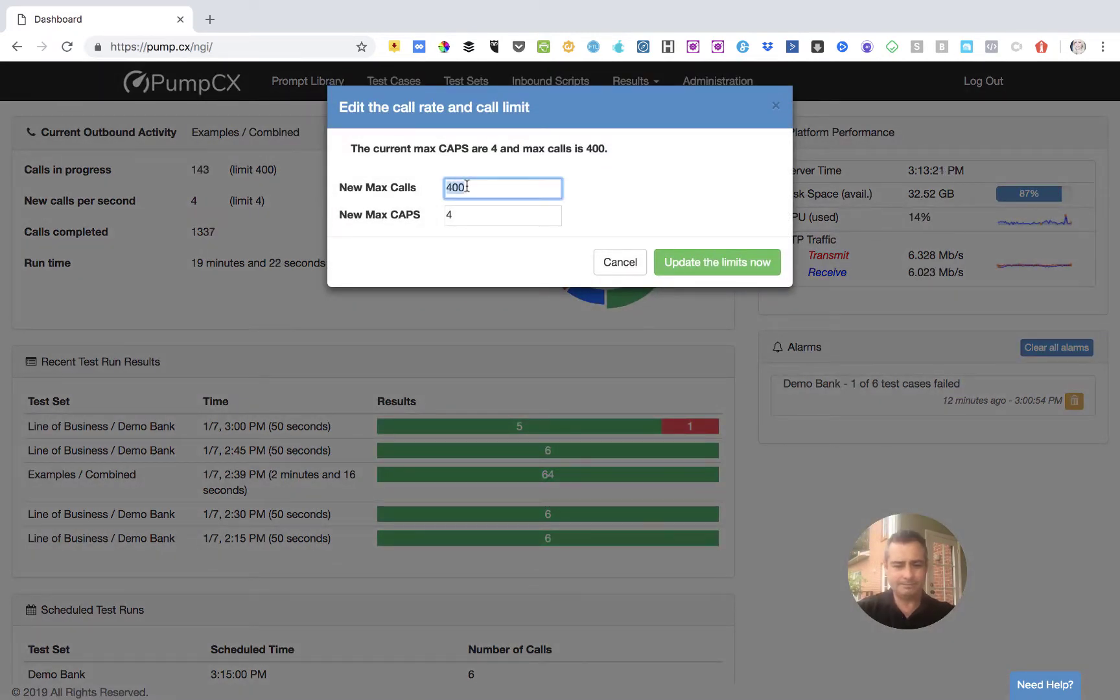
text(50)
key(Tab)
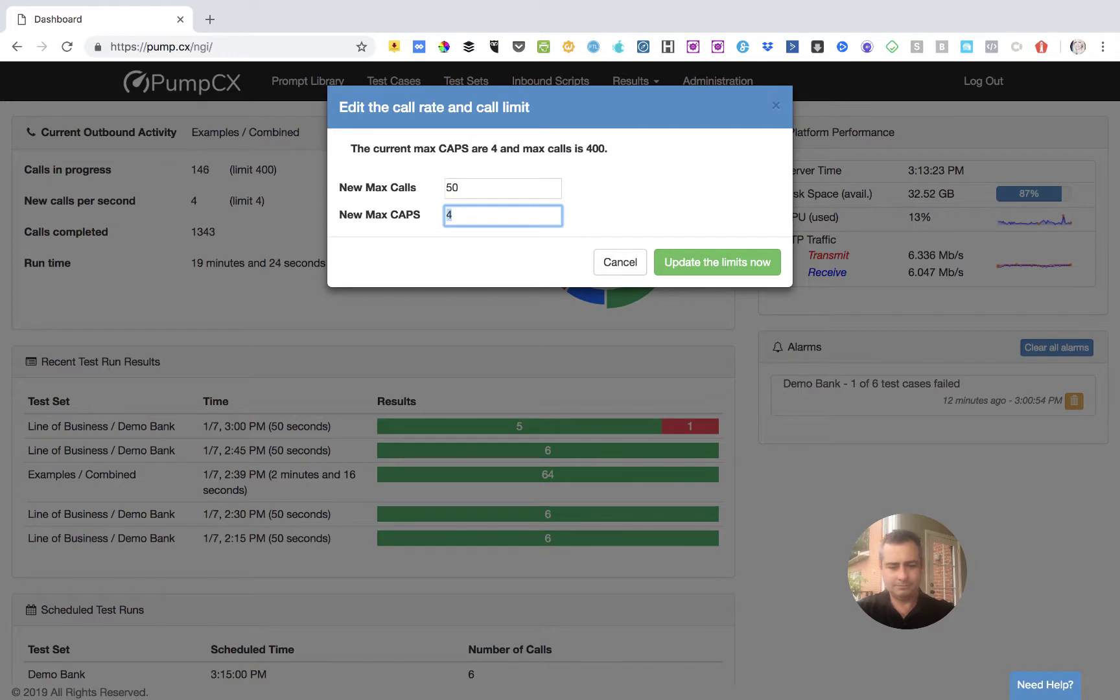
text(2)
click(703, 262)
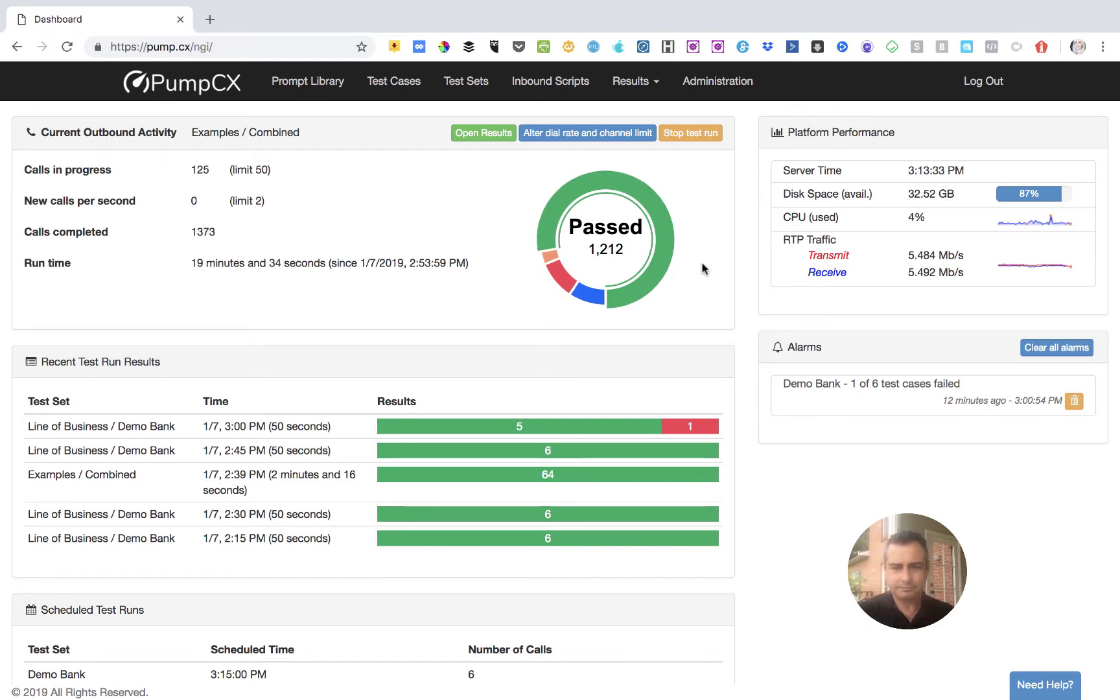
click(694, 139)
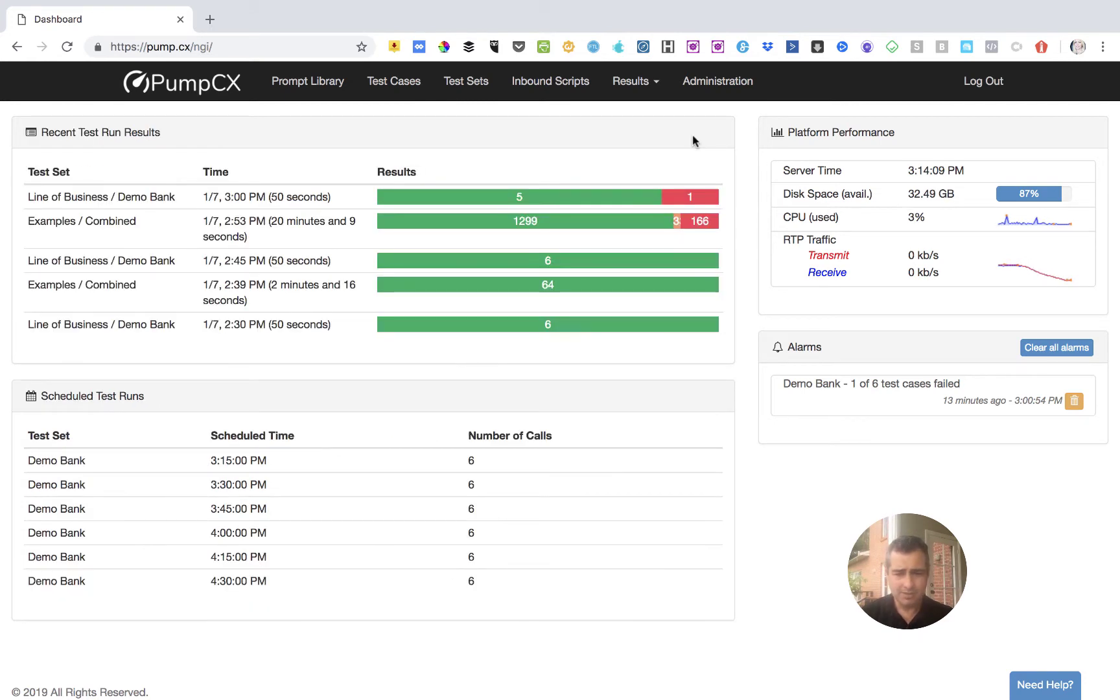
Step: Open the results of the stopped Combined run, review its summary and the available run actions, and return to the dashboard
click(376, 221)
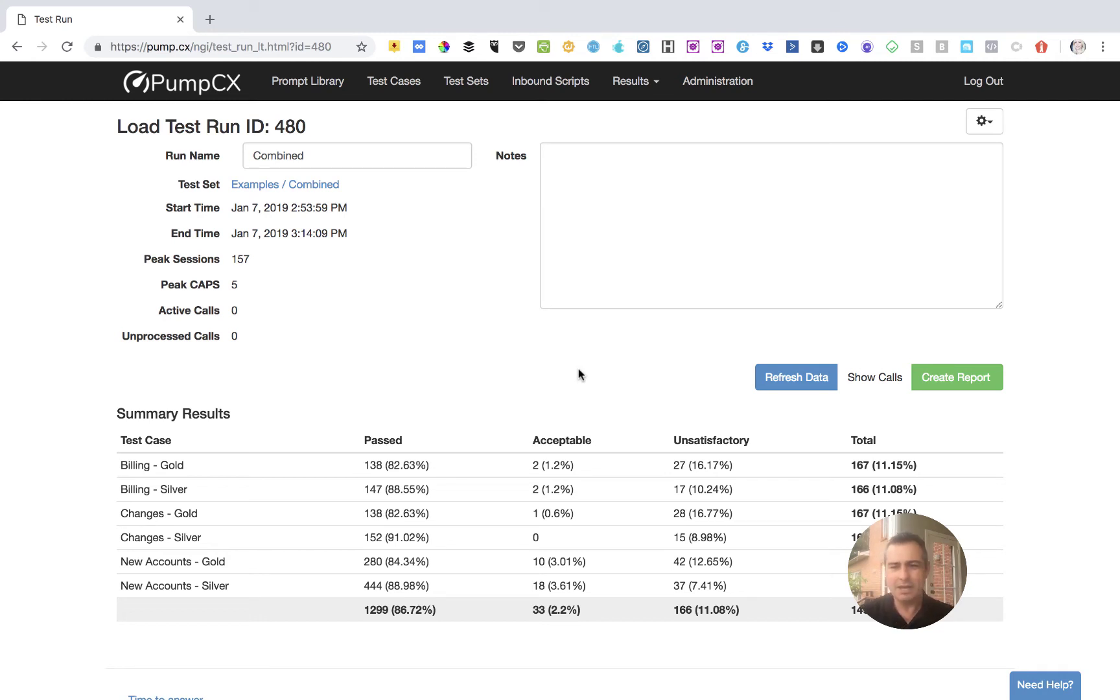
click(982, 120)
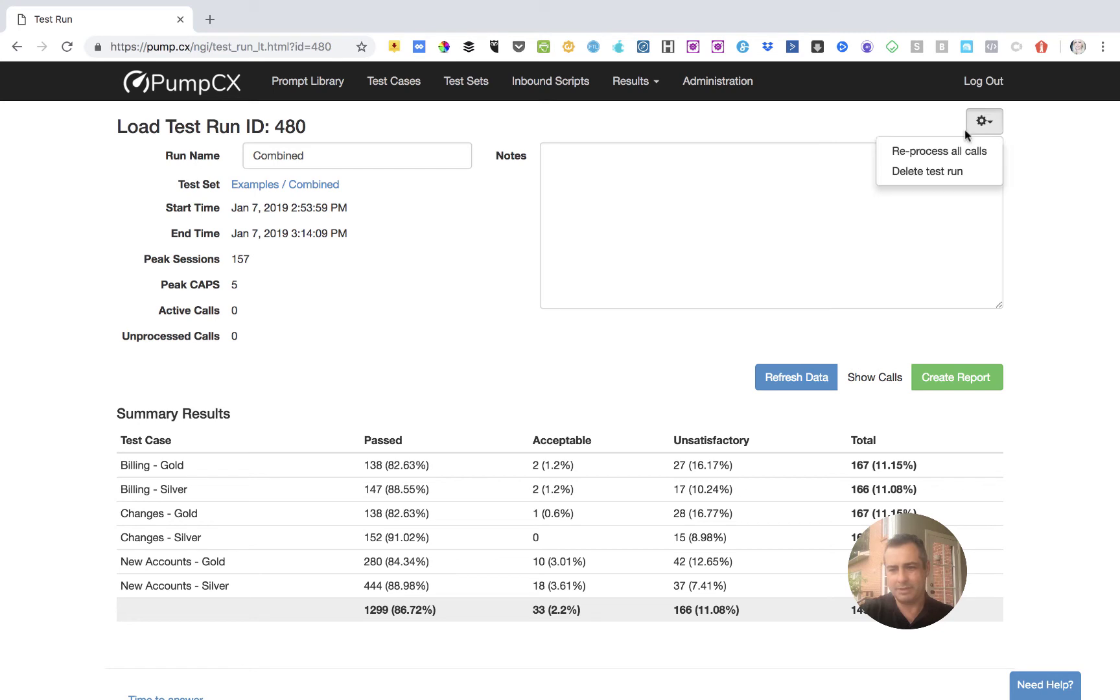
click(543, 392)
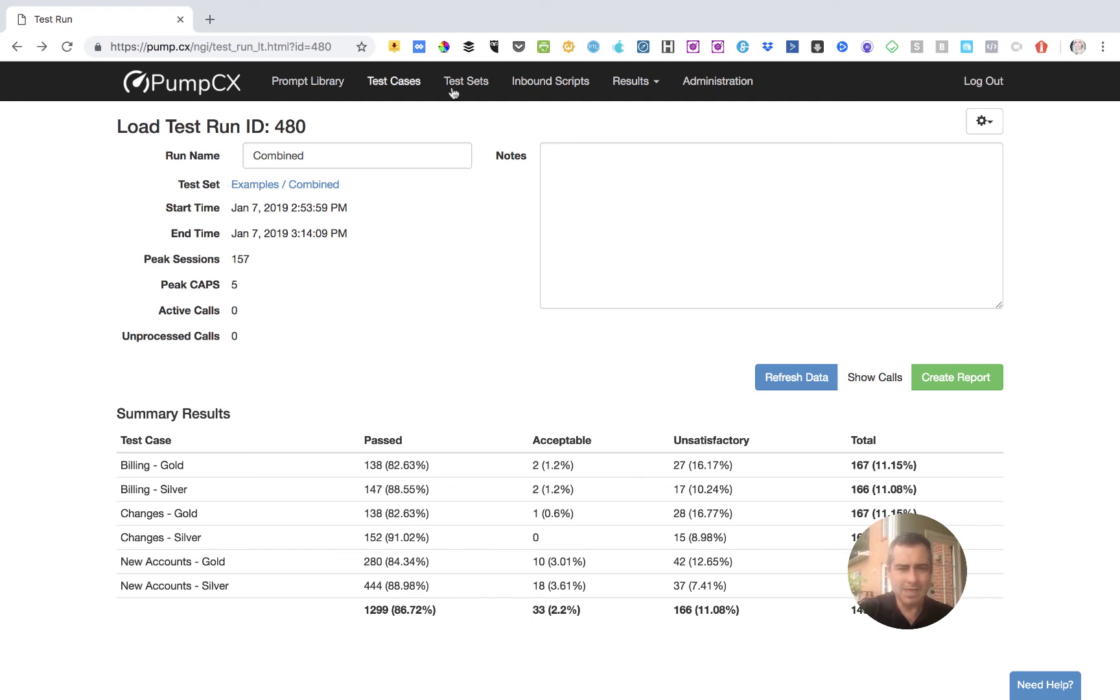
click(196, 85)
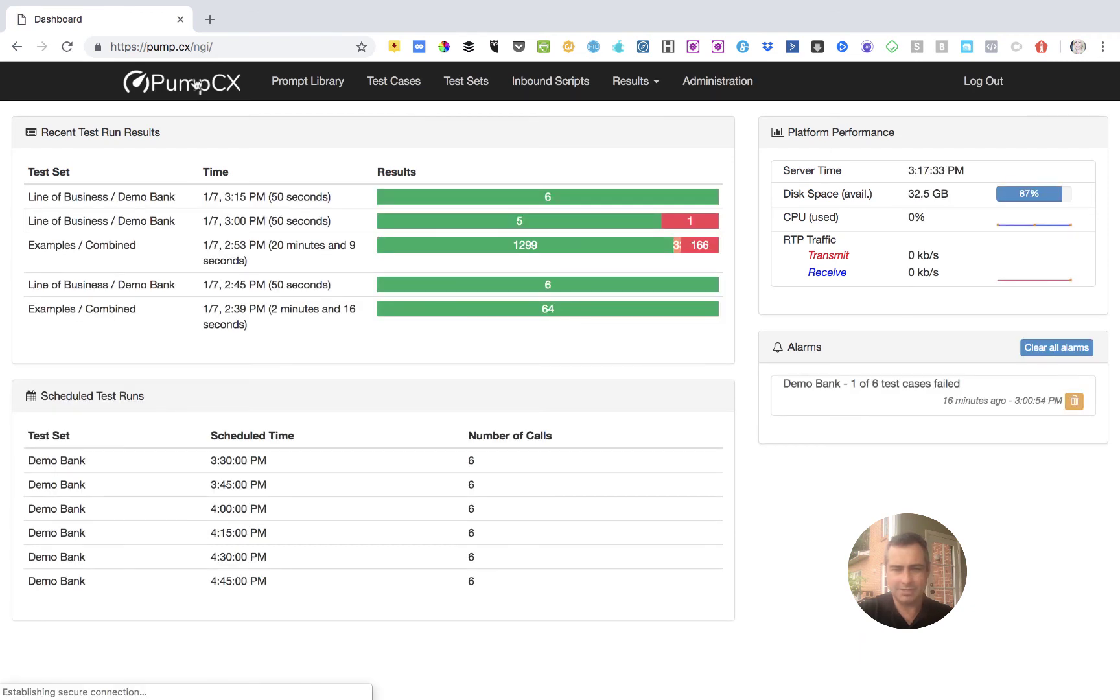